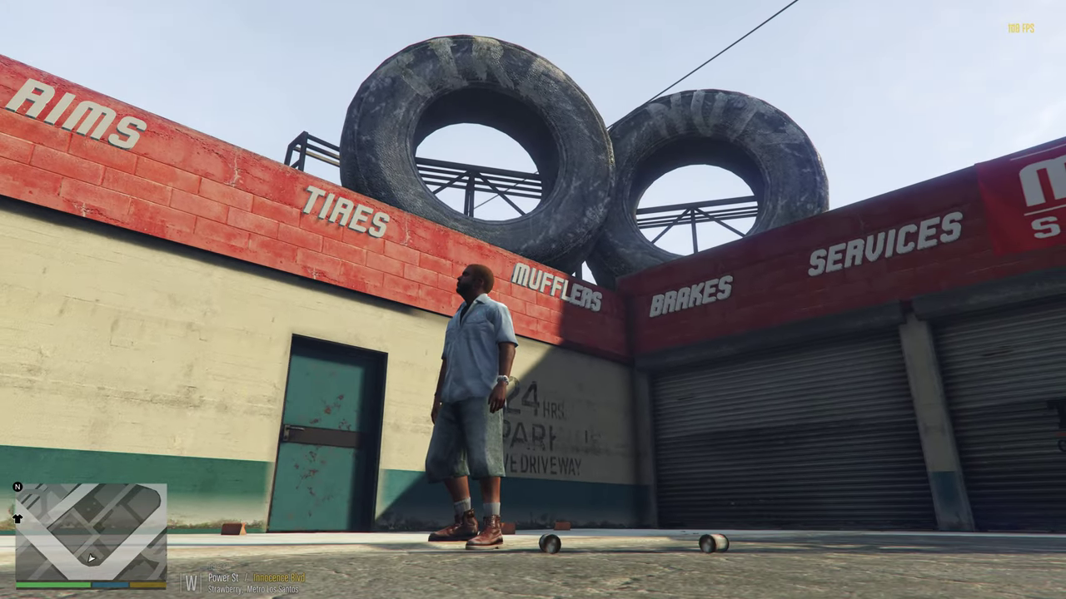
Walk forward past the roof tires, then turn and move left along the Muffler storefront
key("w")
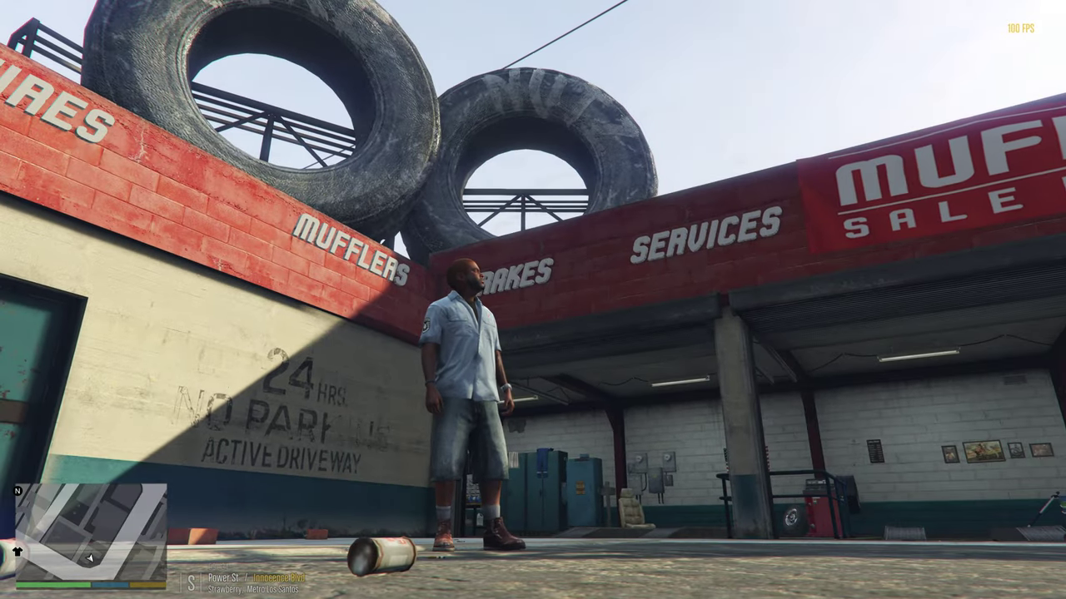
key("w")
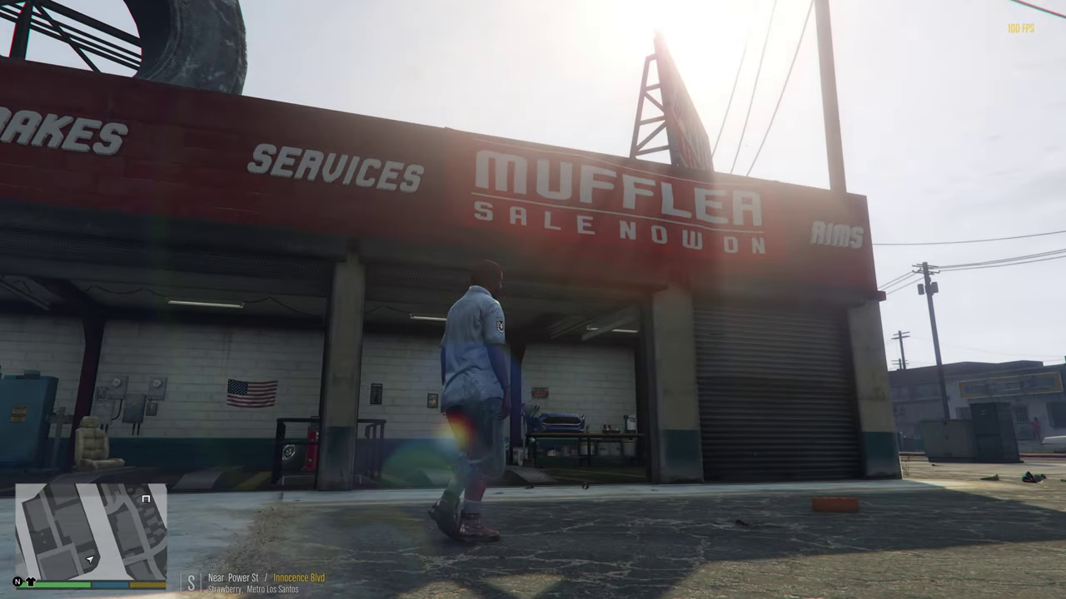
key("a")
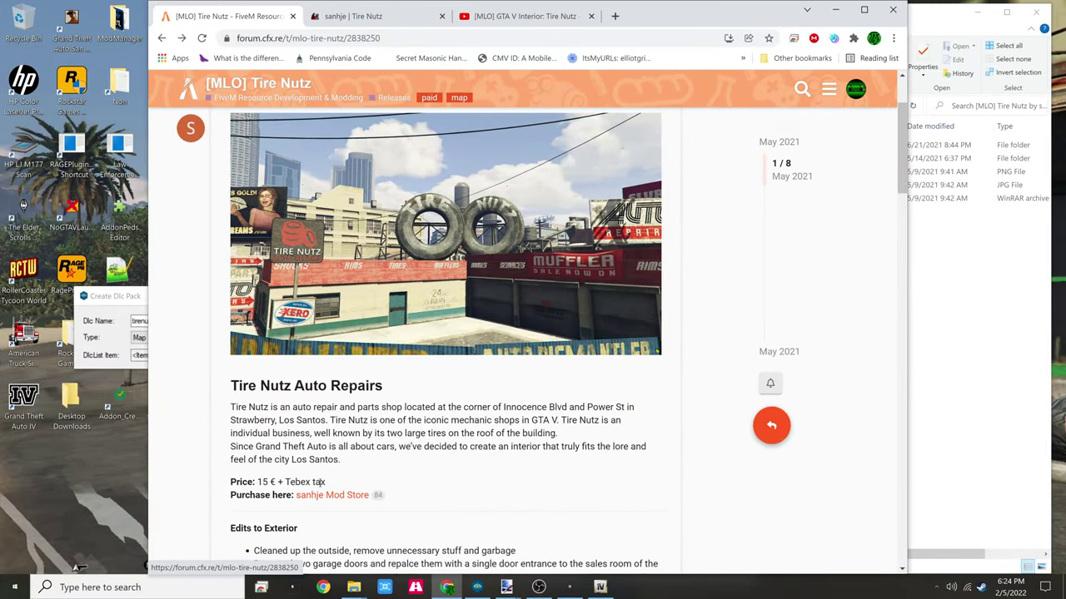
scroll(401, 406, "up", 1)
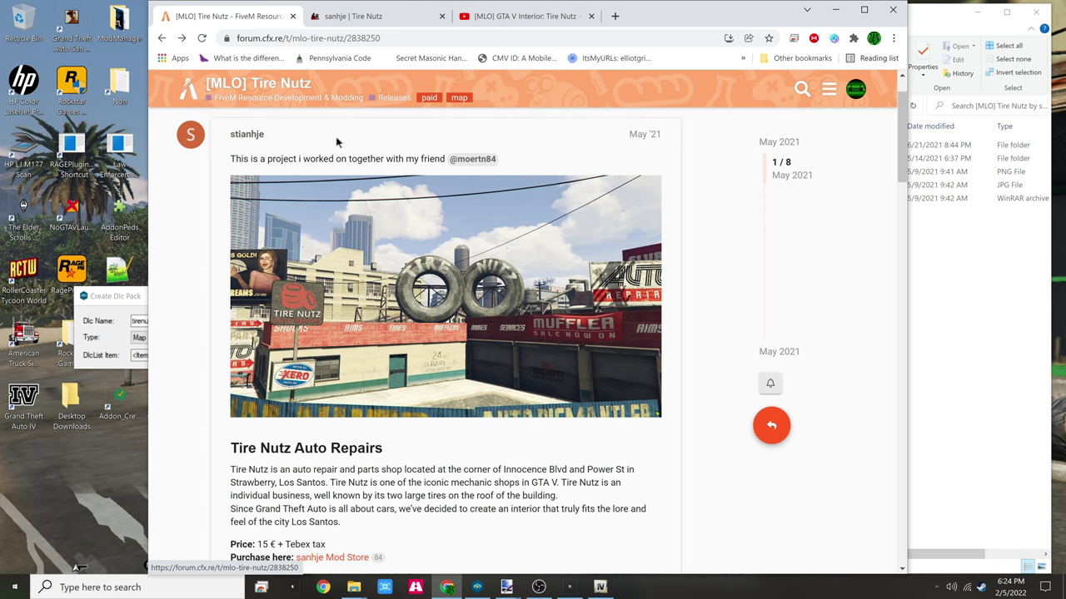
scroll(247, 144, "up", 1)
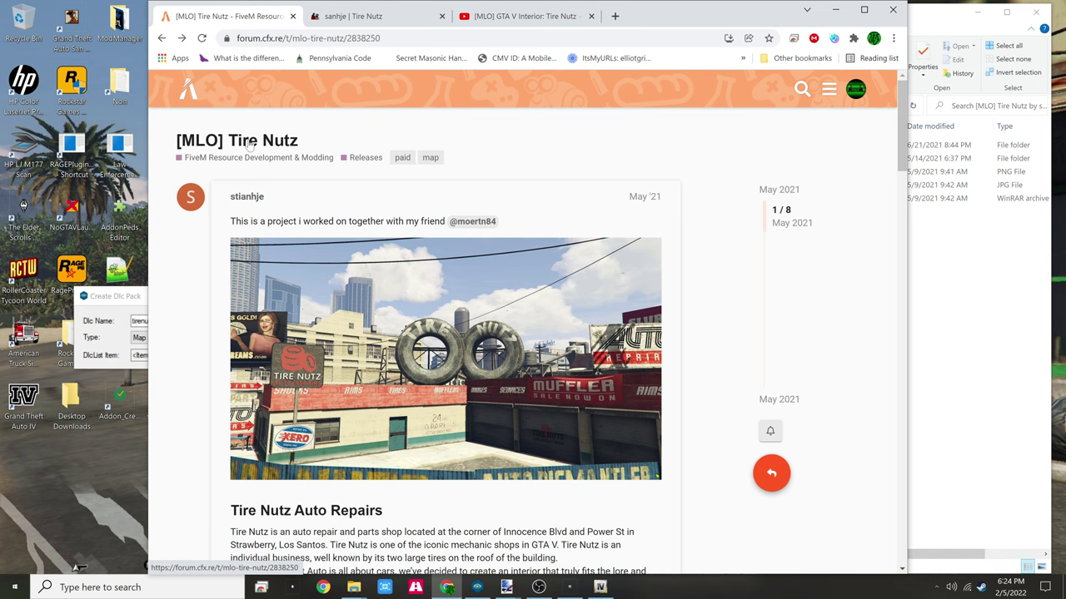
scroll(353, 473, "down", 3)
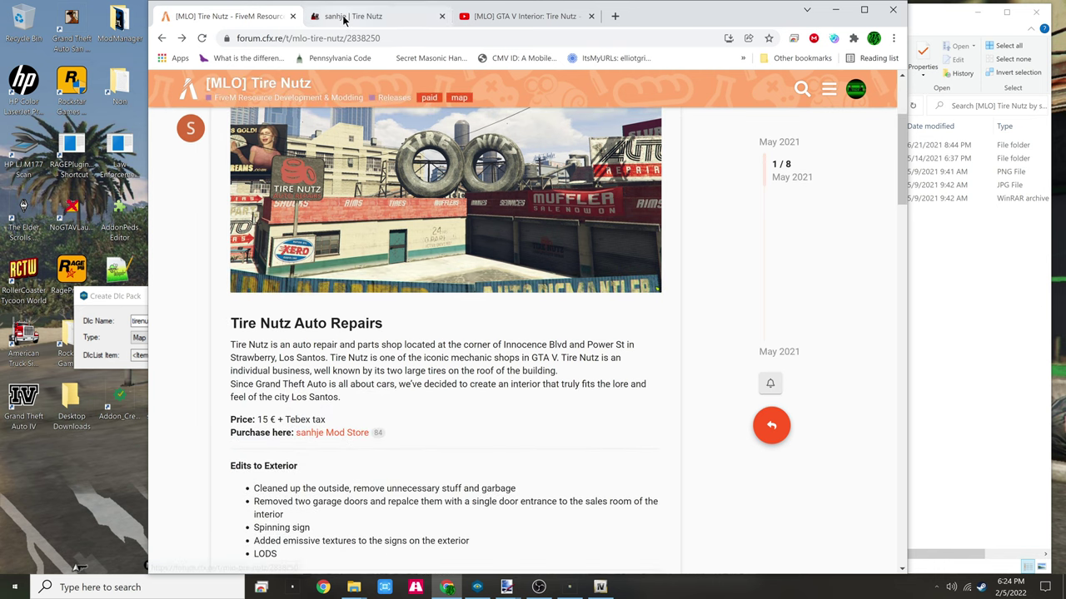
left_click(344, 20)
Scroll through the 15.00 EUR Tire Nutz package page in the sanhje store
scroll(520, 366, "down", 2)
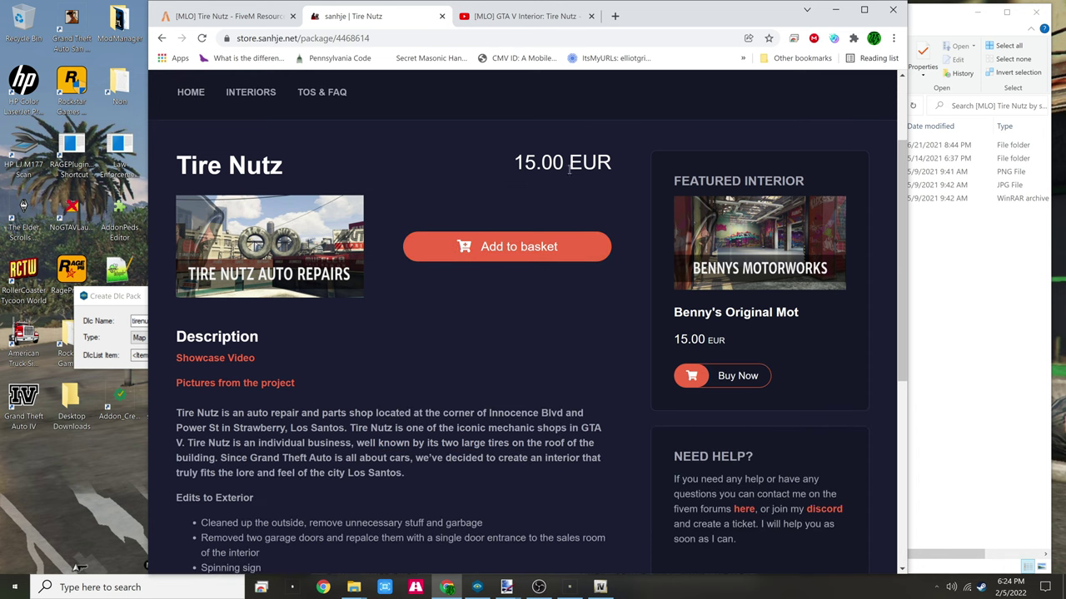
scroll(478, 412, "down", 4)
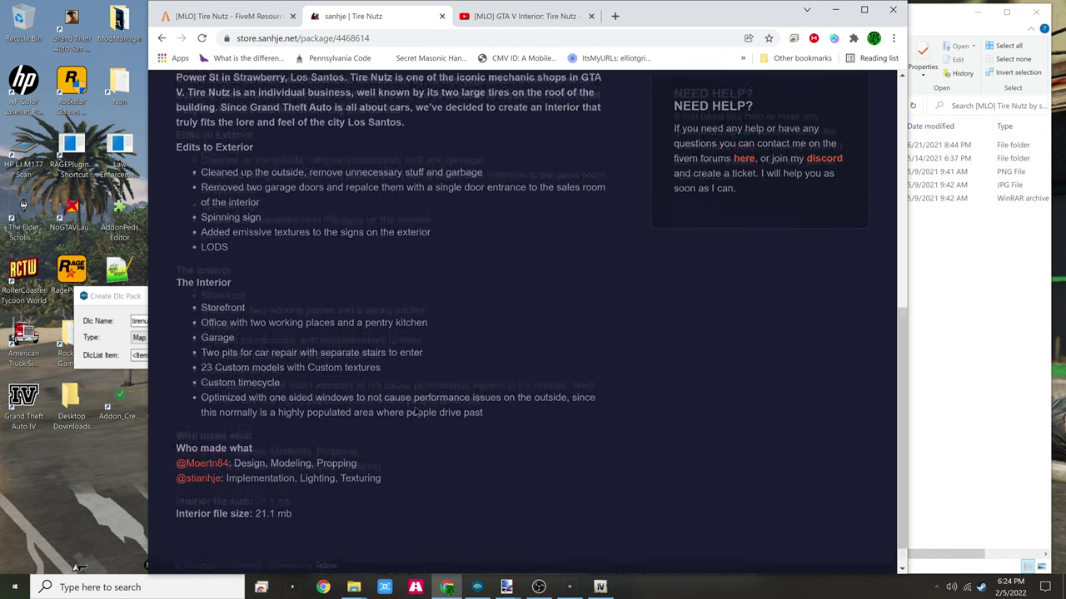
scroll(433, 383, "up", 5)
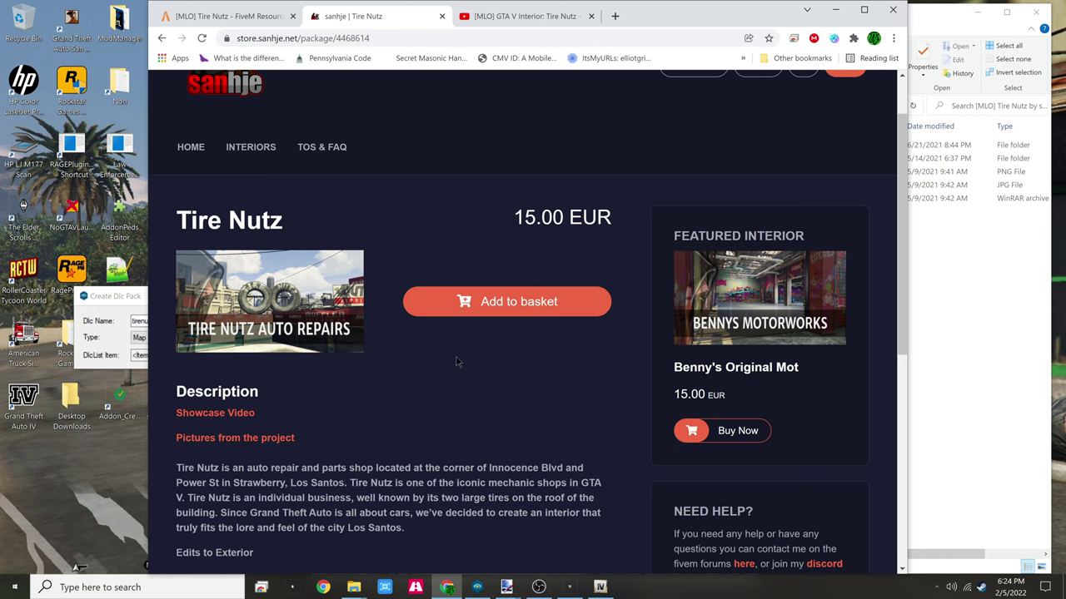
scroll(456, 362, "down", 3)
scroll(517, 291, "up", 4)
Browse the store's INTERIORS list, then close the sanhje store tab
left_click(254, 148)
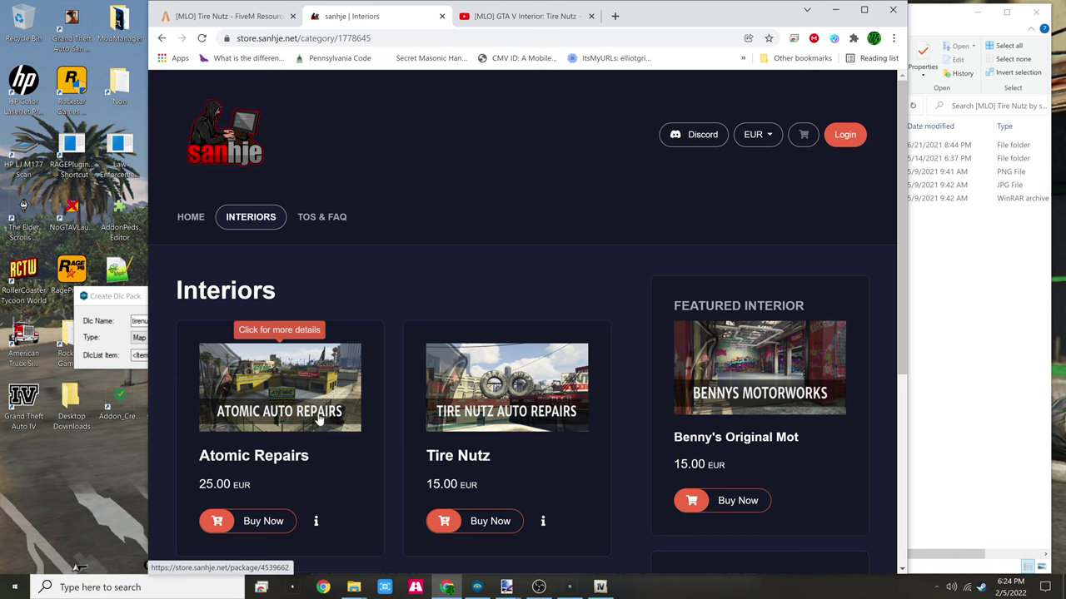
scroll(828, 378, "down", 3)
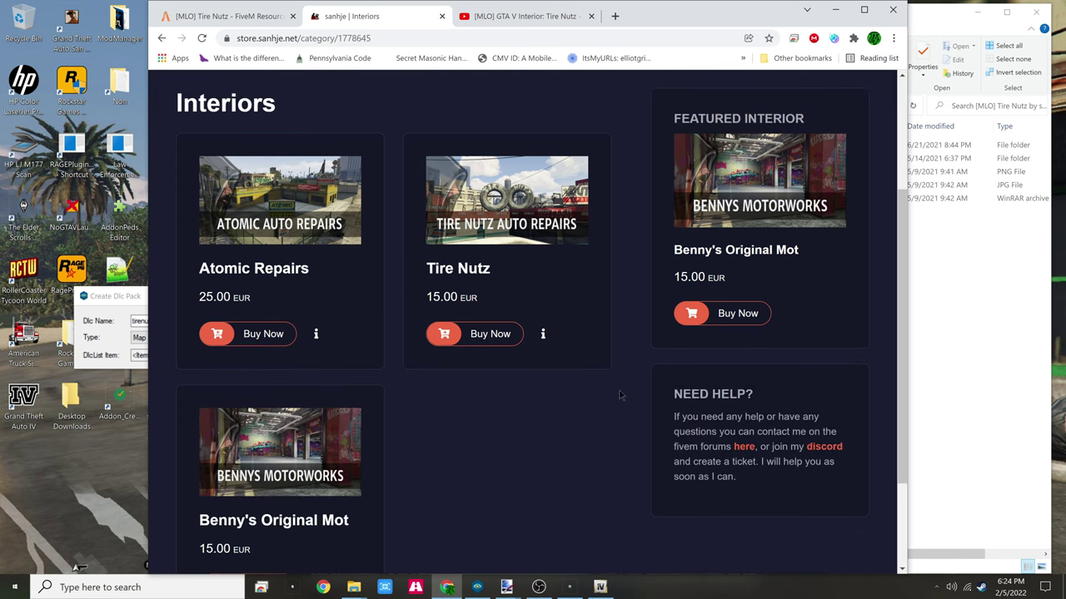
scroll(367, 445, "down", 1)
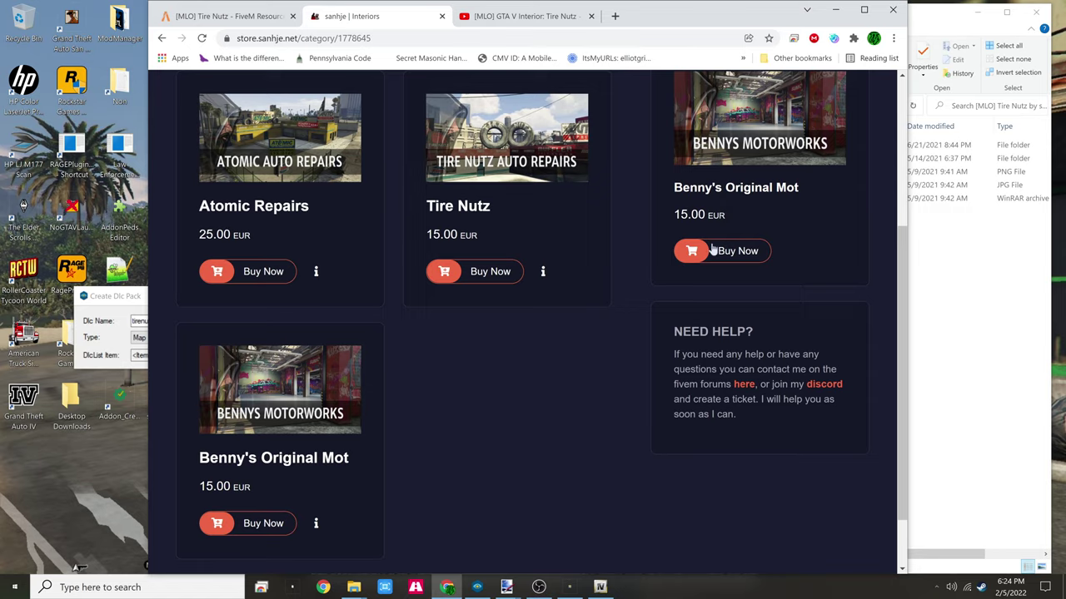
scroll(713, 250, "up", 4)
left_click(441, 17)
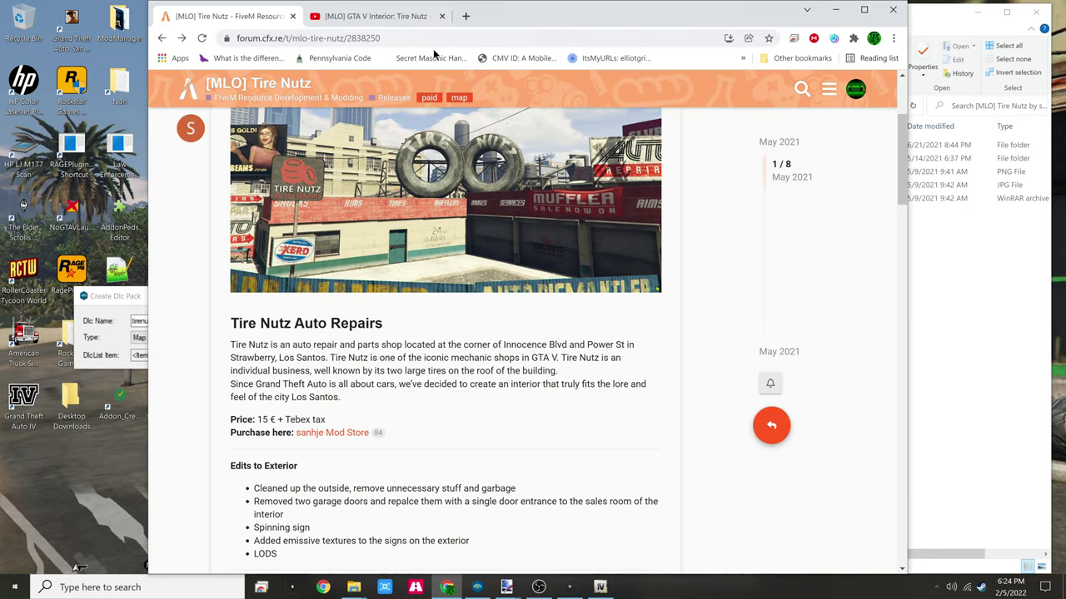
Like the Tire Nutz YouTube video and subscribe to its creator, keeping the subscription
left_click(356, 18)
left_click(381, 427)
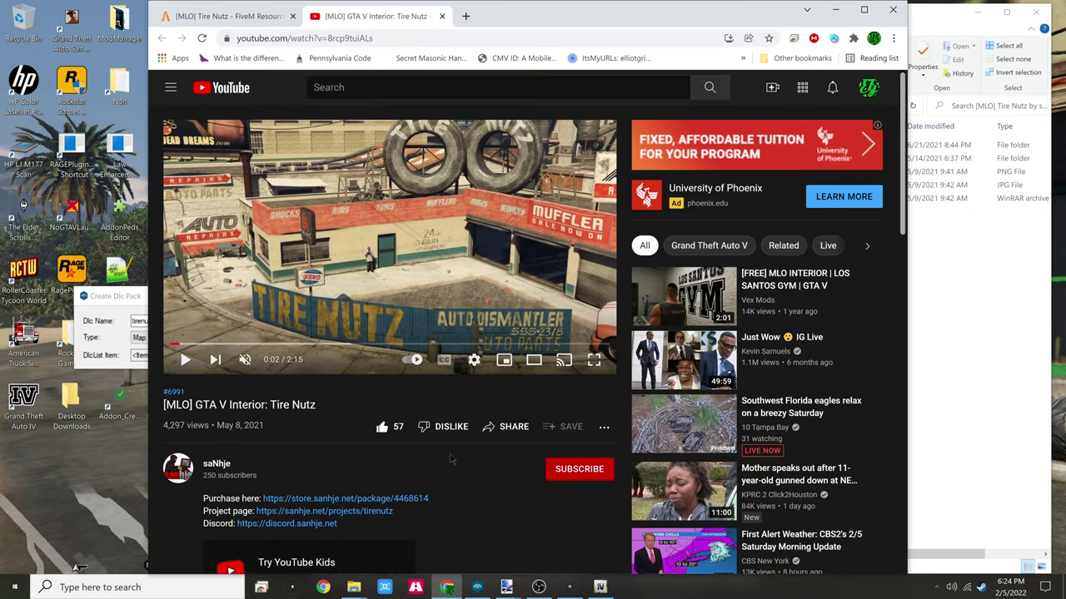
left_click(601, 471)
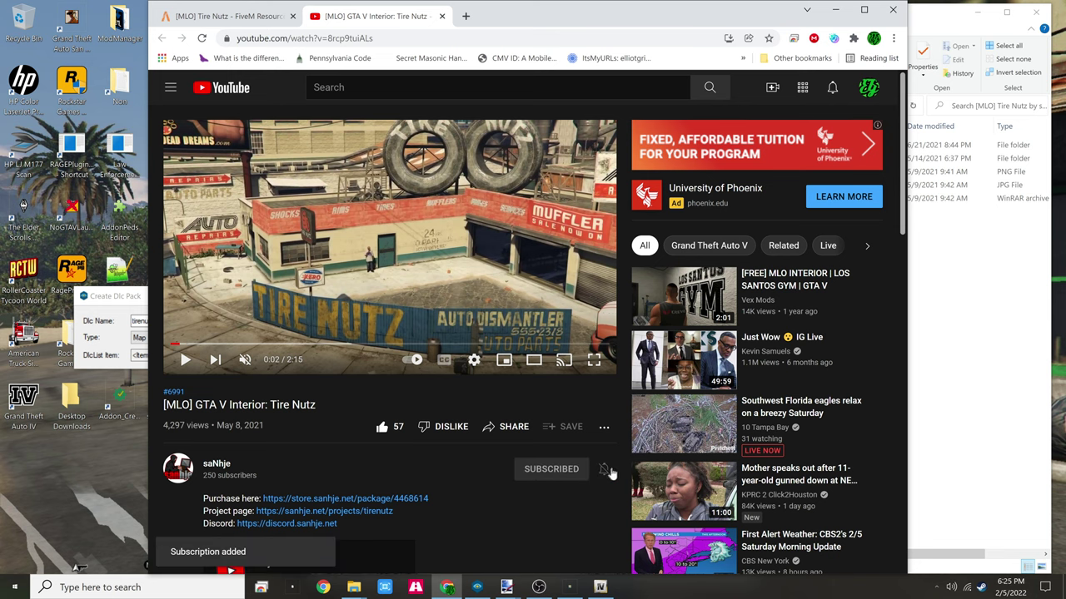
left_click(603, 473)
left_click(553, 475)
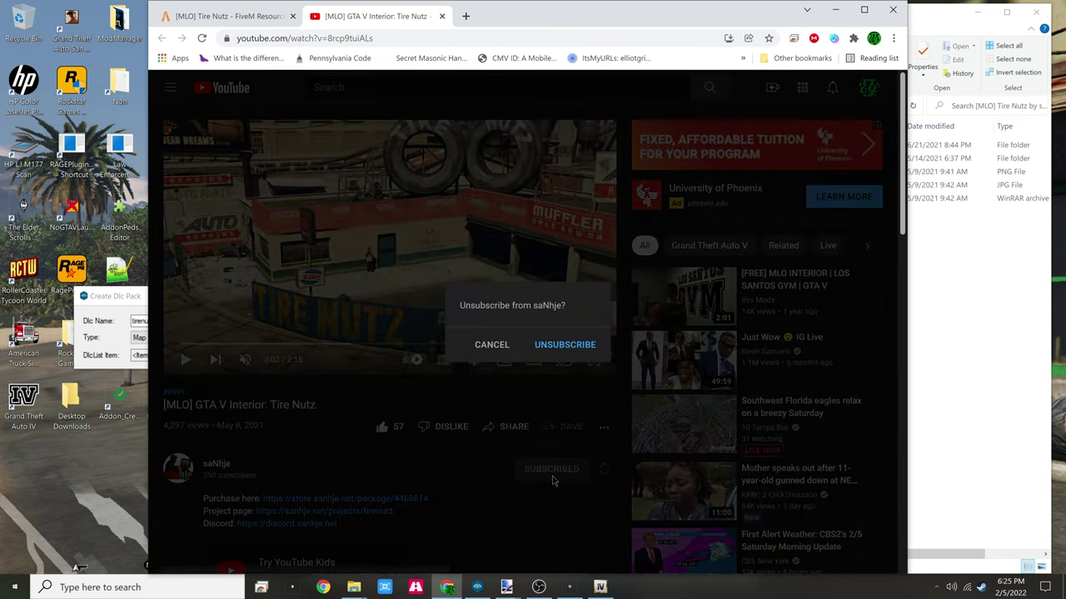
left_click(521, 483)
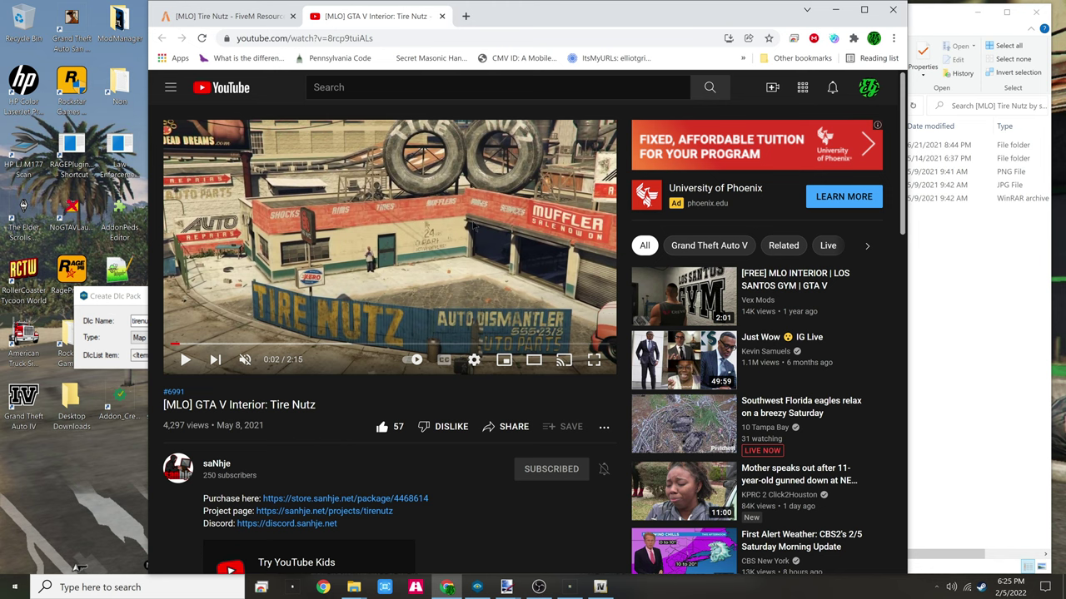
Close the YouTube video tab and the browser window
scroll(402, 358, "down", 2)
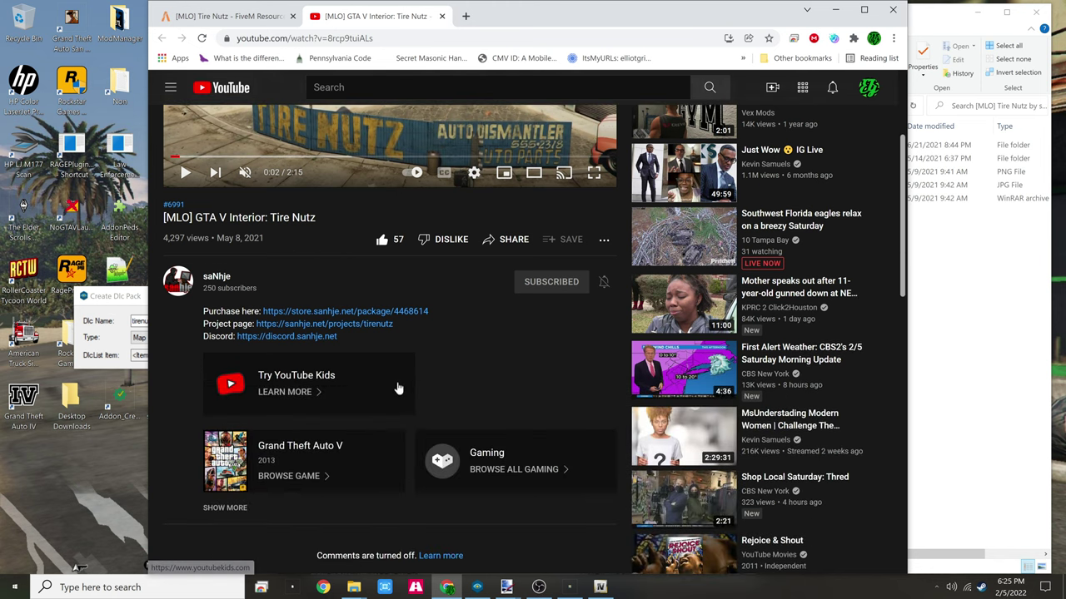
scroll(399, 380, "up", 2)
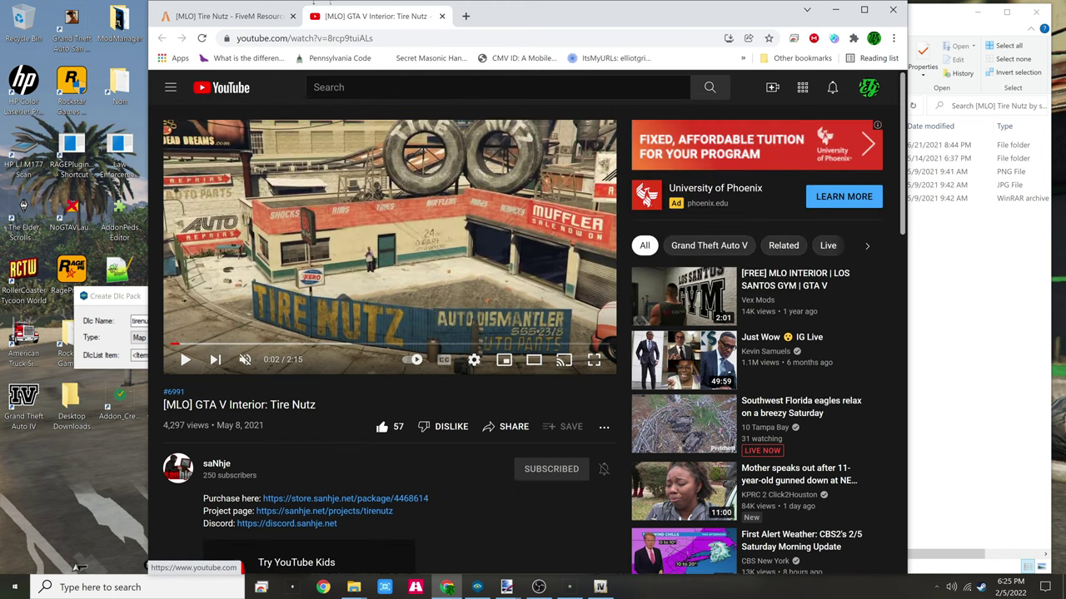
left_click(442, 16)
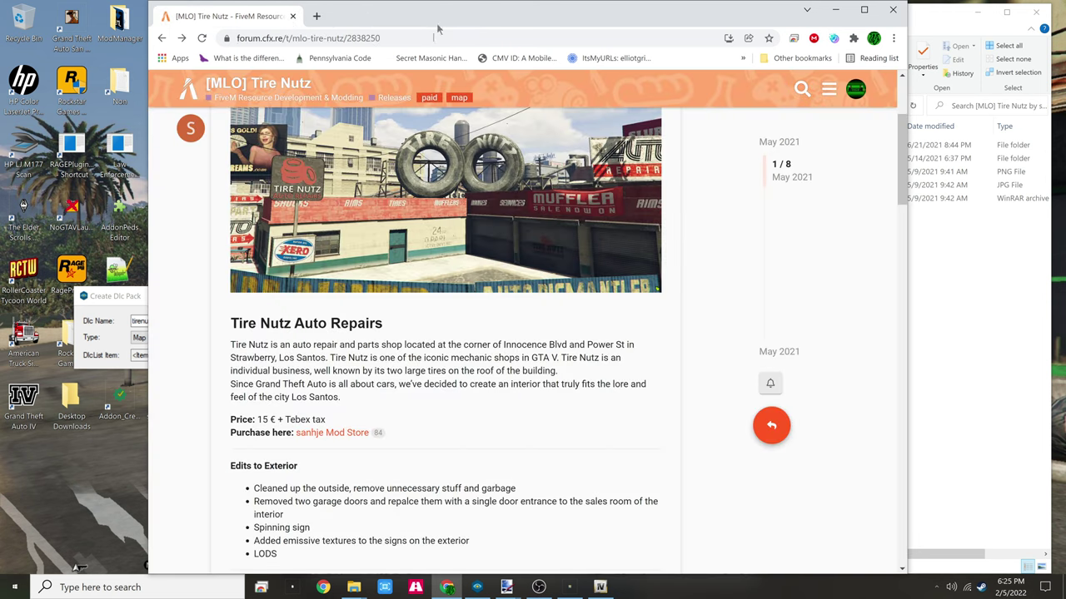
left_click(893, 9)
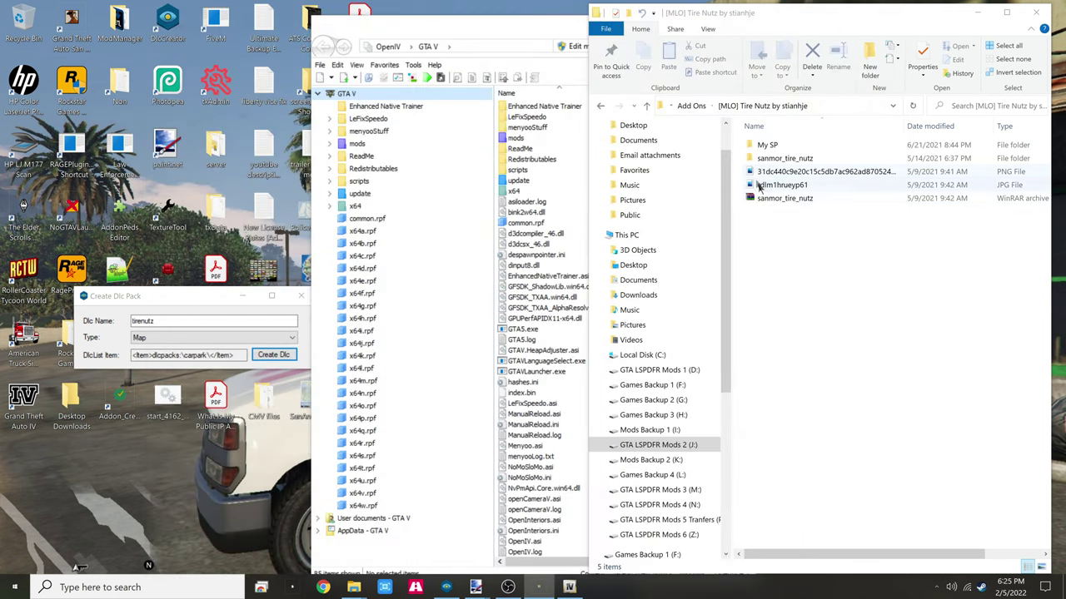
Open sanmor_tire_nutz > stream, look inside the vanilla folder, and return to stream
double_click(791, 159)
double_click(791, 146)
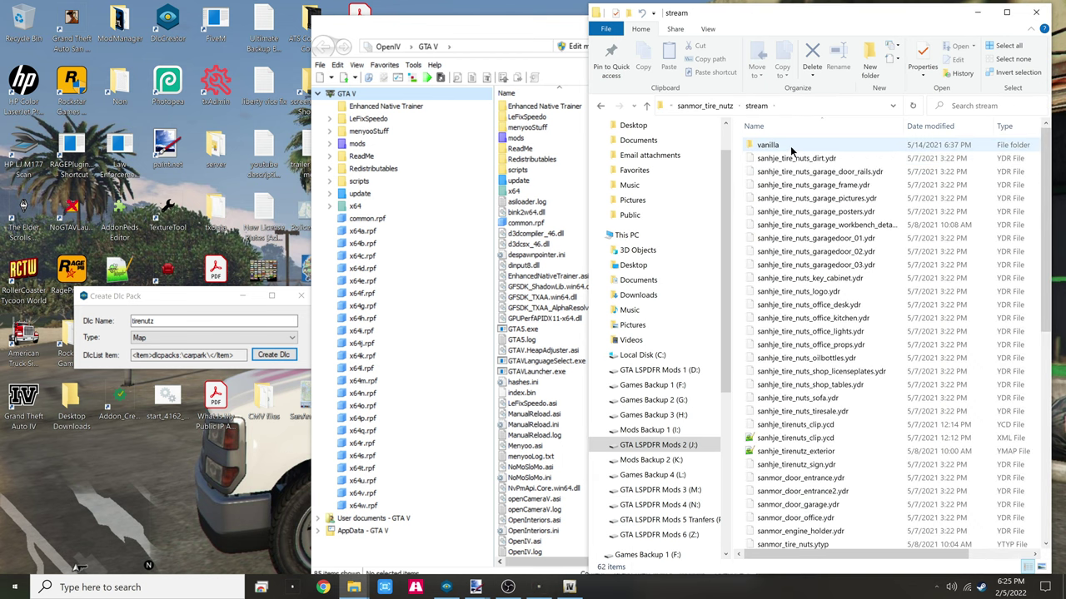
scroll(792, 238, "down", 5)
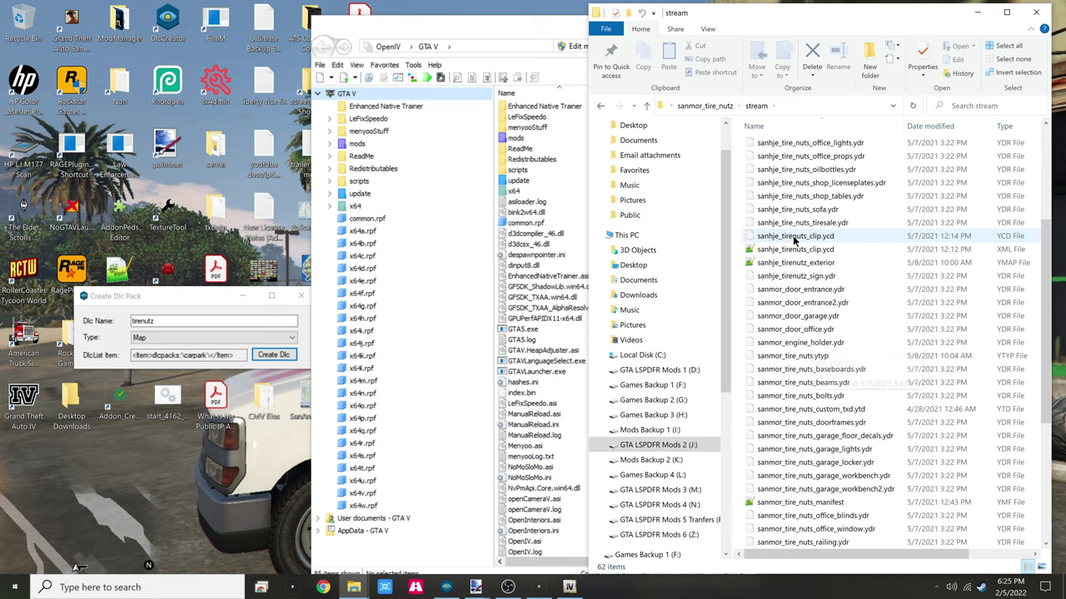
scroll(792, 238, "up", 5)
double_click(774, 145)
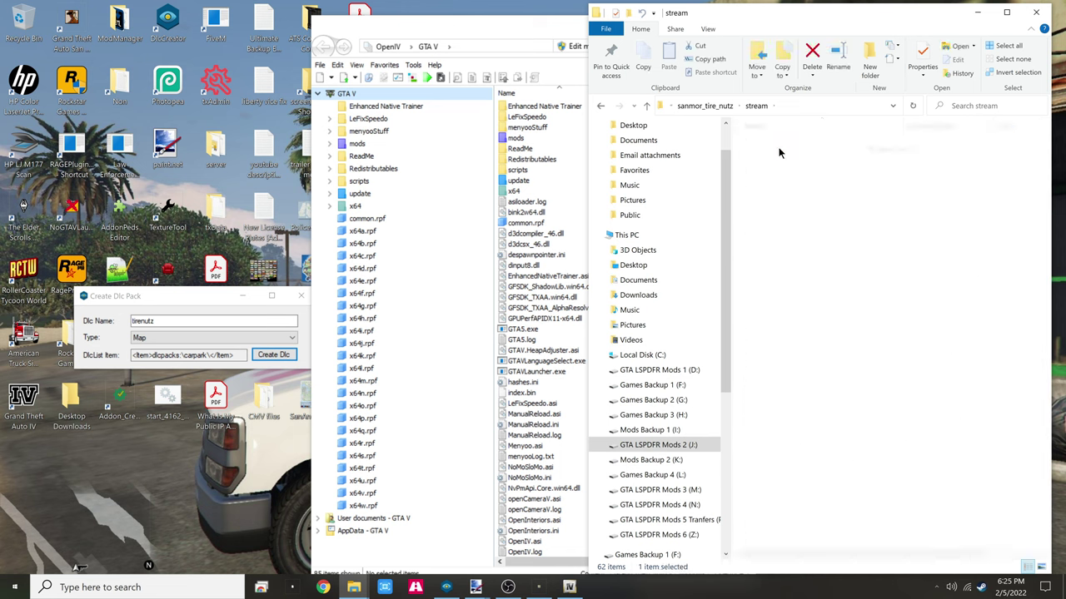
left_click(600, 106)
scroll(828, 184, "down", 5)
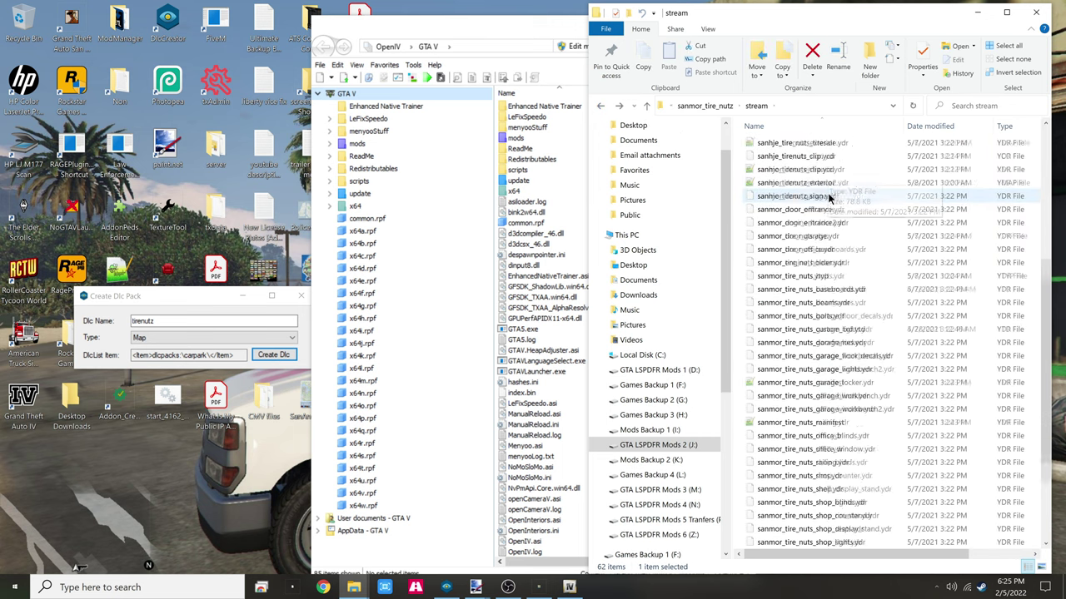
scroll(839, 310, "up", 5)
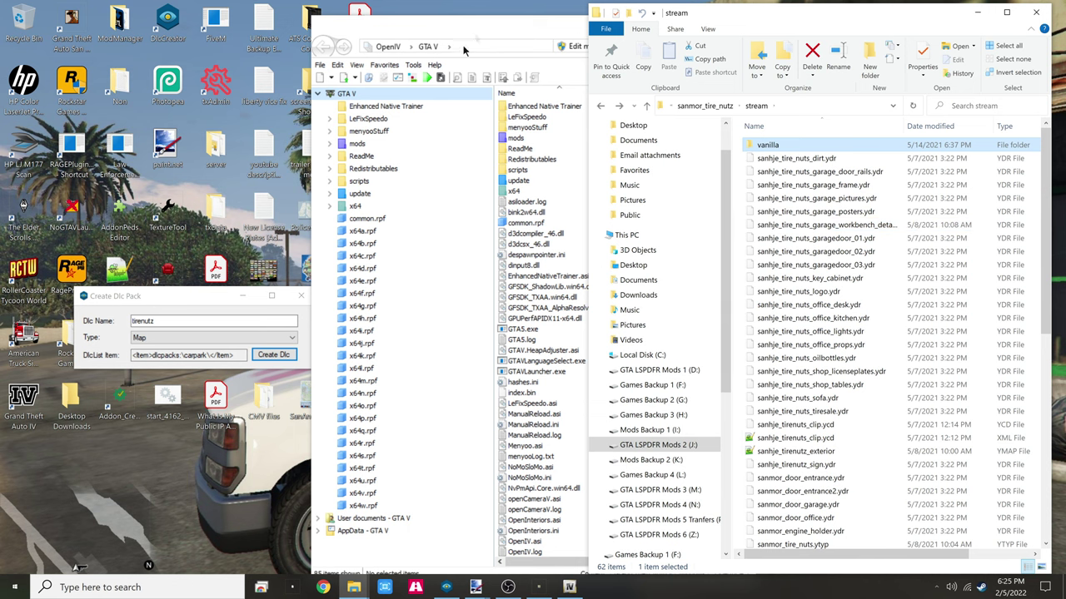
Create the tirenutz DLC pack on the desktop and close the creation tool
left_click(273, 355)
left_click(548, 407)
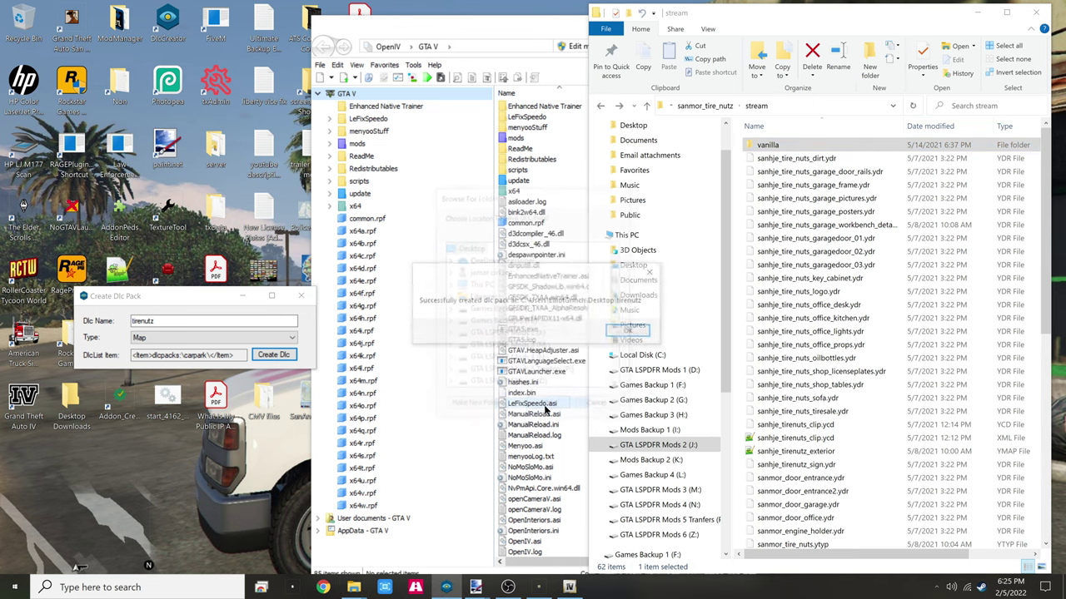
left_click(624, 330)
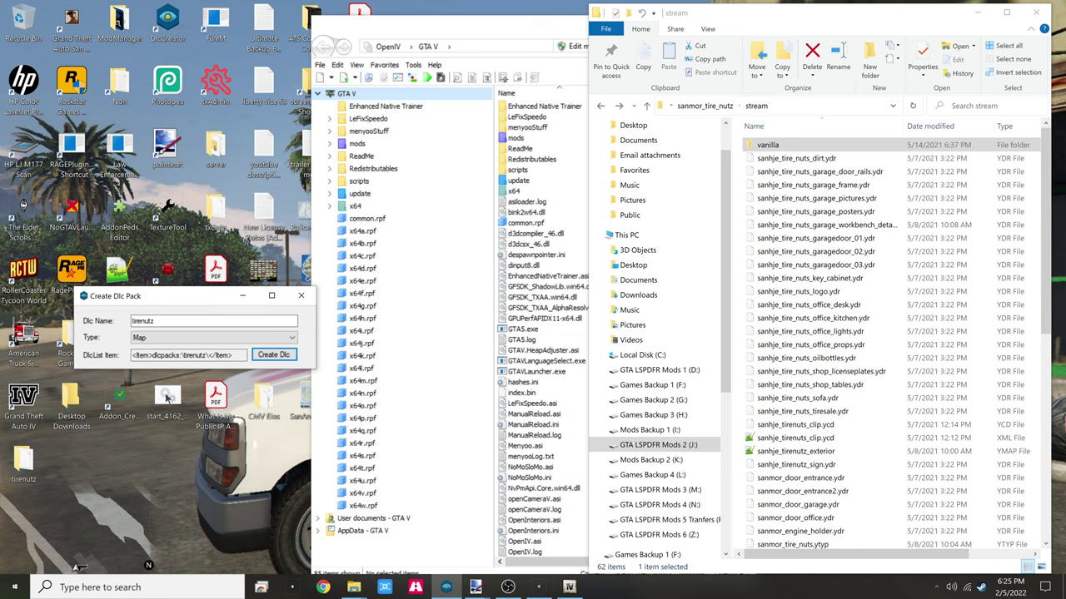
left_click(296, 298)
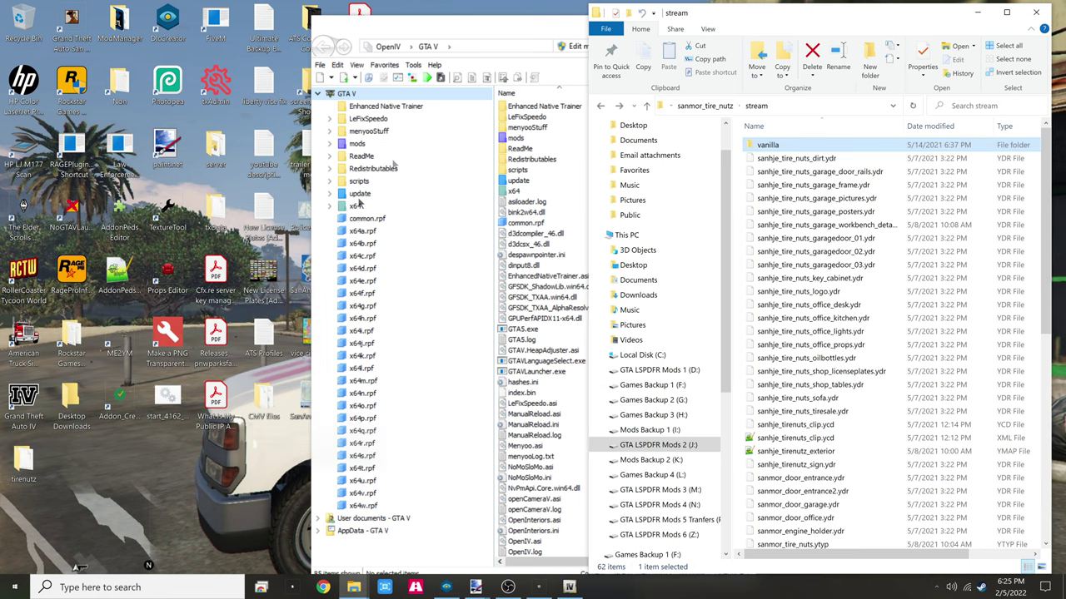
Enable OpenIV edit mode and browse to mods\update\update.rpf\common\data
left_click_drag(476, 34, 328, 30)
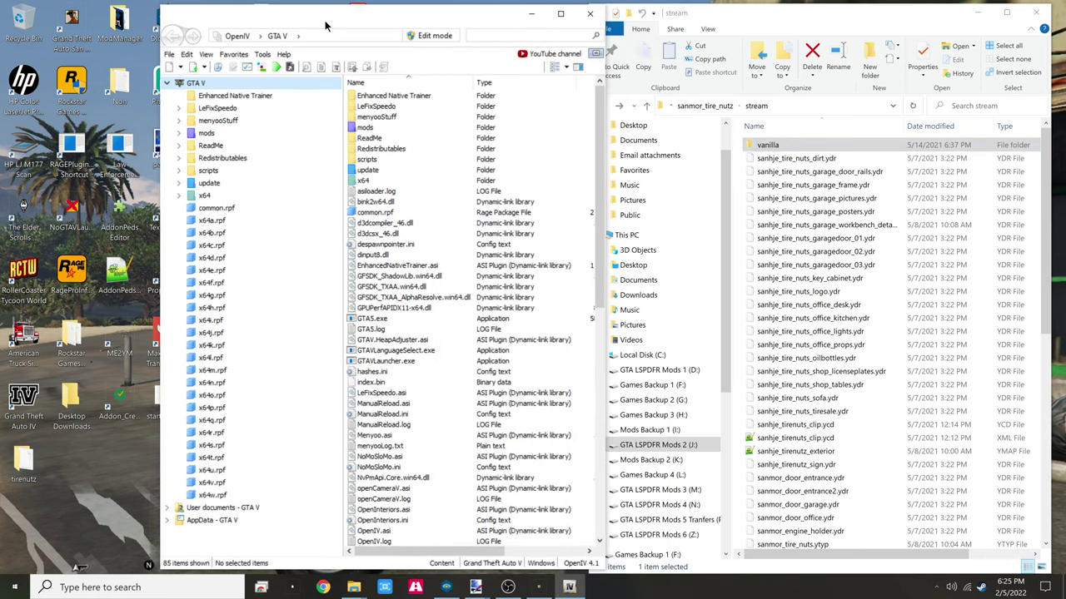
left_click(430, 35)
left_click(572, 335)
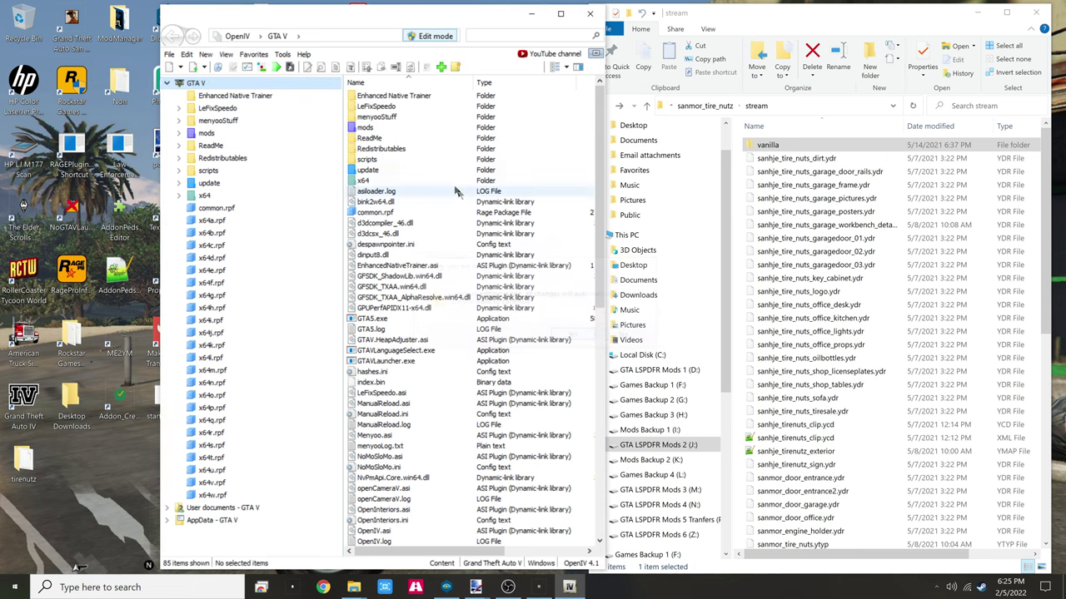
double_click(365, 127)
double_click(369, 98)
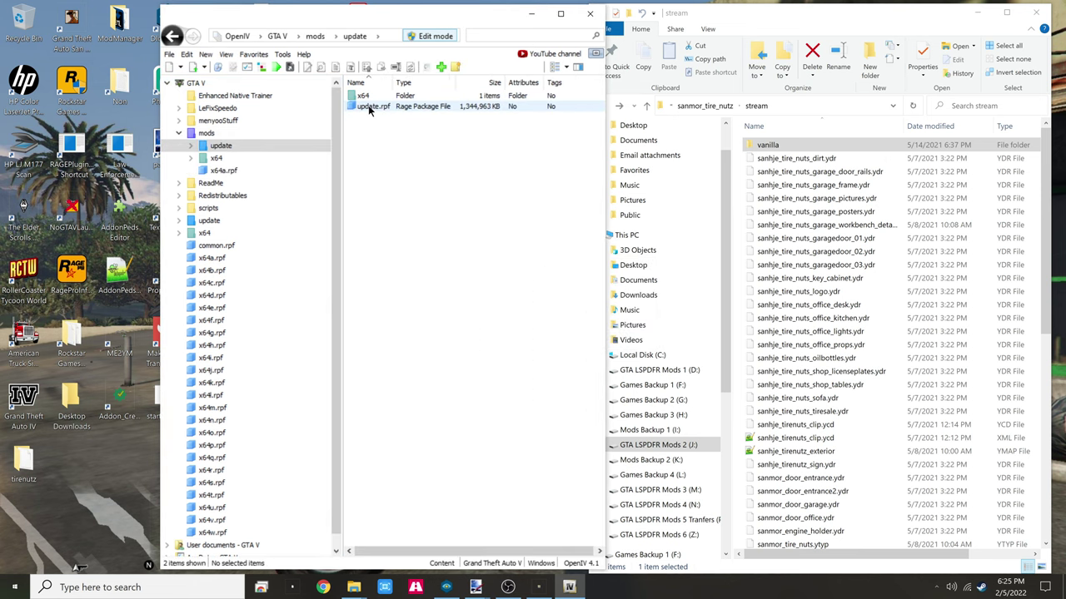
double_click(369, 106)
double_click(369, 98)
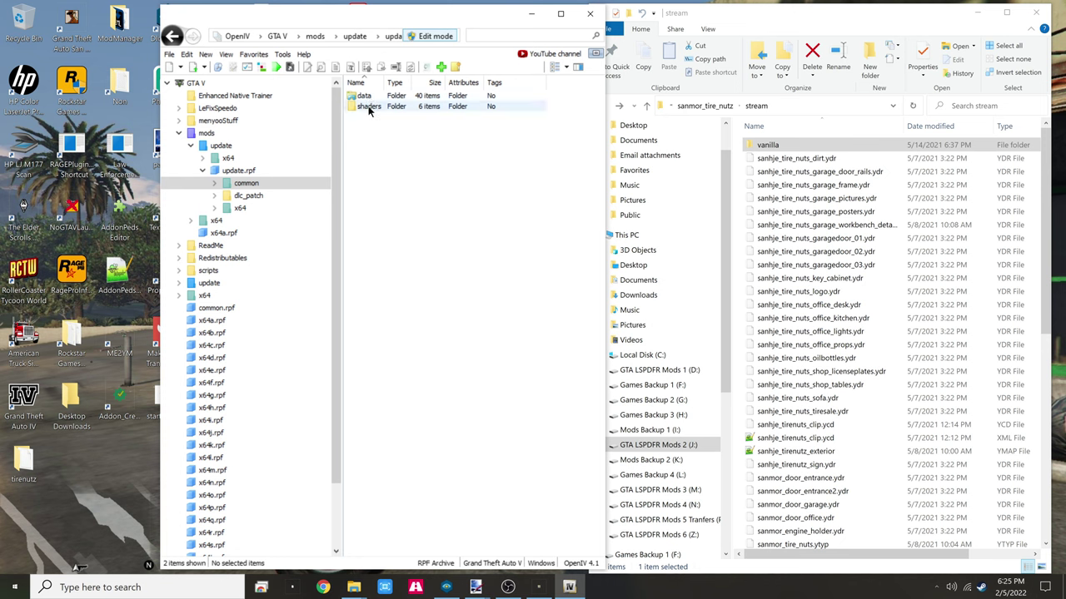
double_click(369, 96)
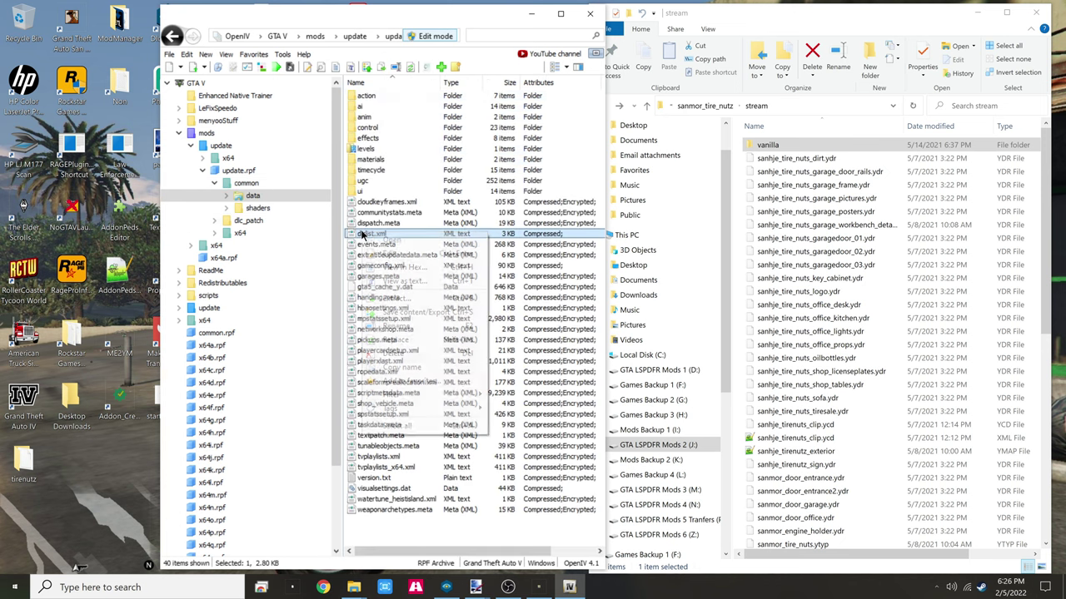
Add the dlcpacks:/sanmortirenutz/ Item line to dlclist.xml and save it
left_click(404, 248)
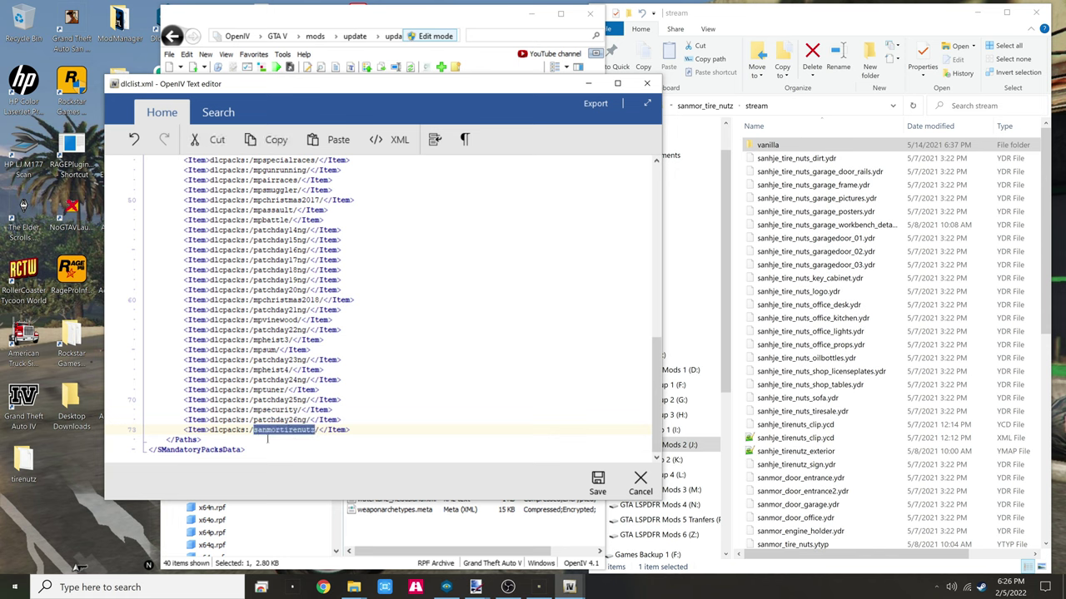
left_click(791, 198)
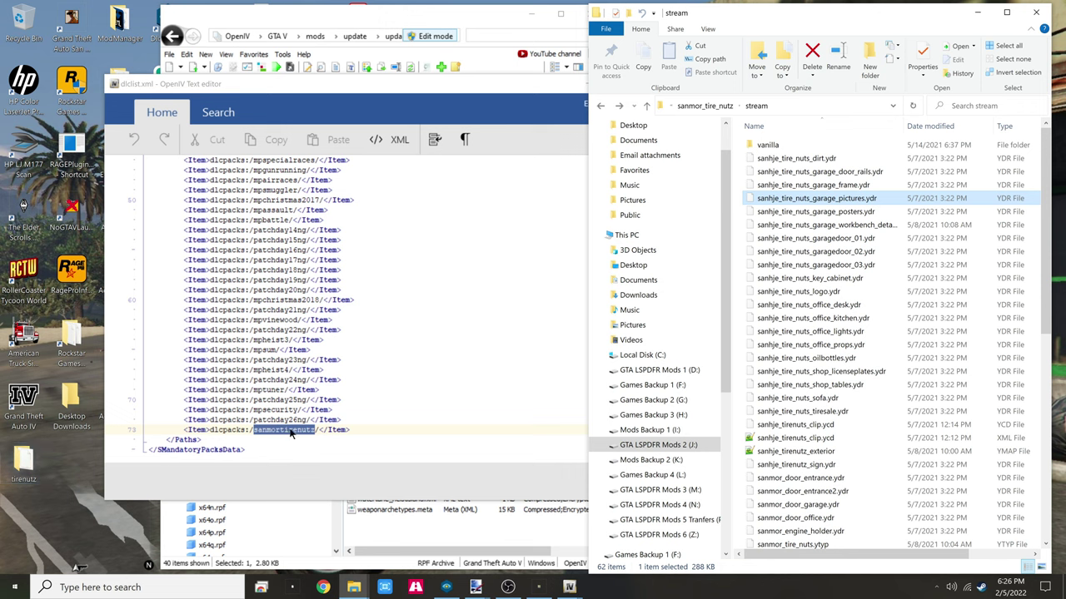
left_click(338, 477)
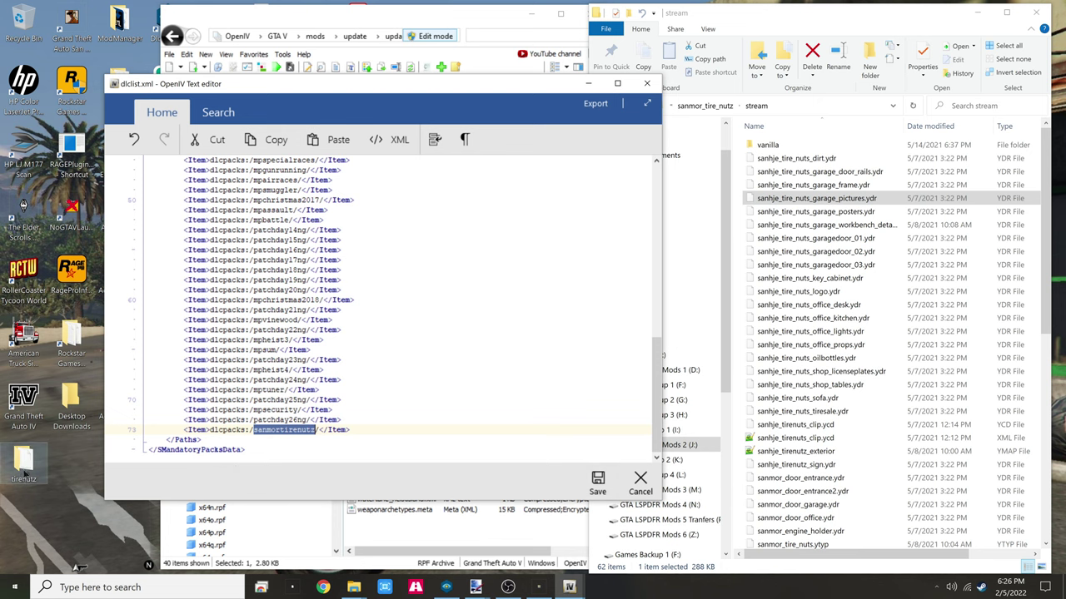
left_click(596, 483)
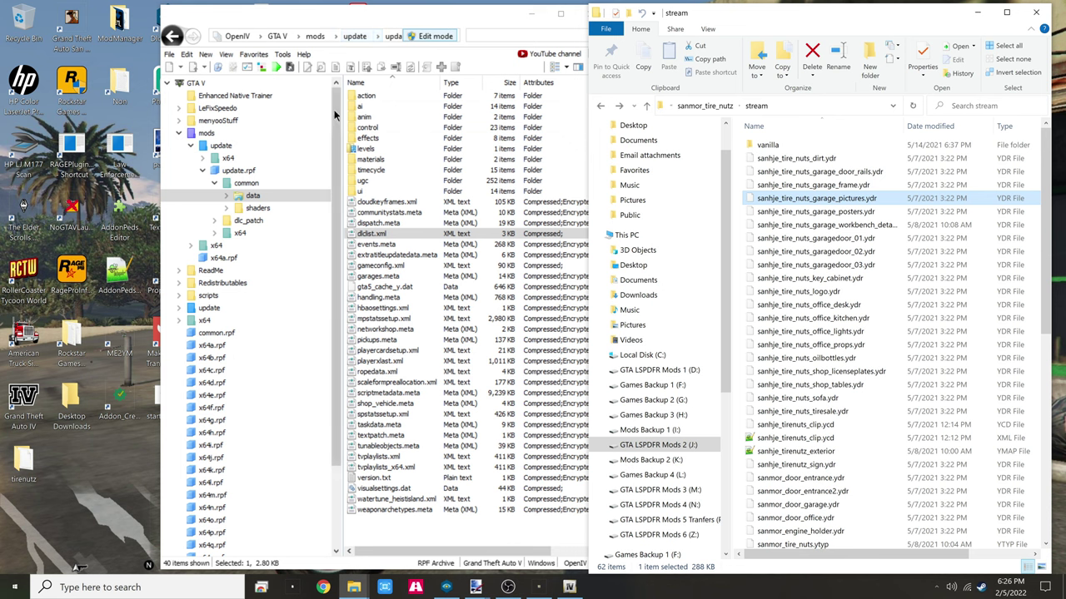
Go back to mods\update and open x64\dlcpacks
left_click(356, 36)
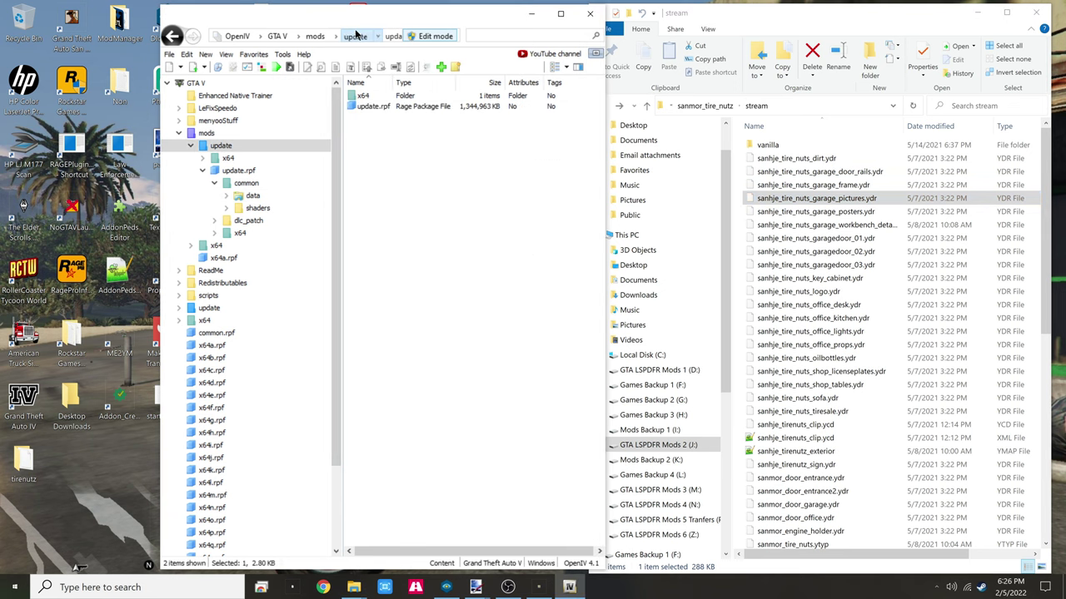
double_click(367, 97)
double_click(367, 96)
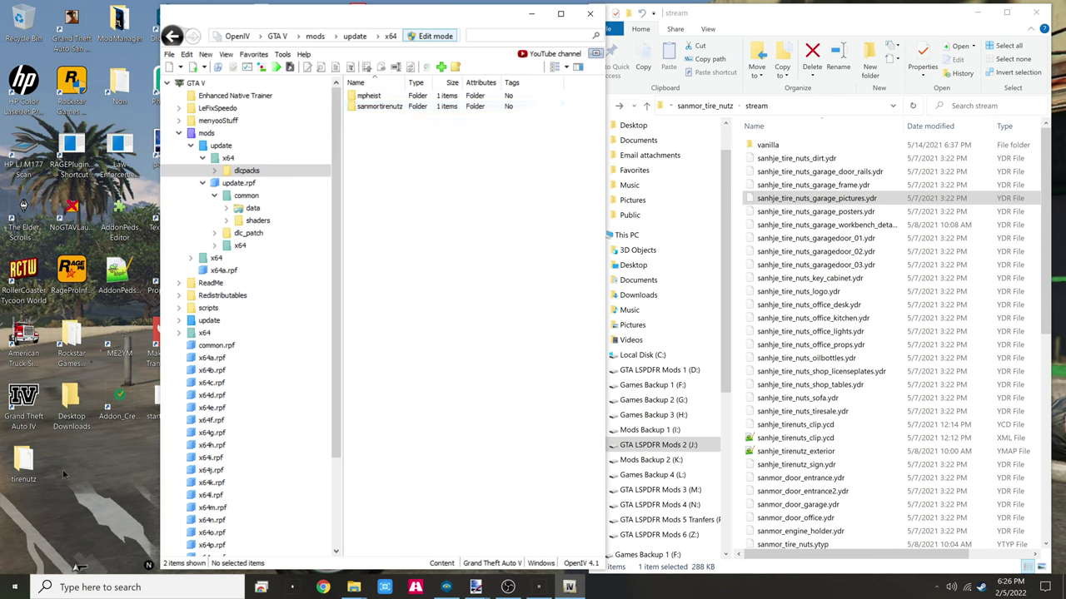
right_click(15, 479)
left_click(48, 425)
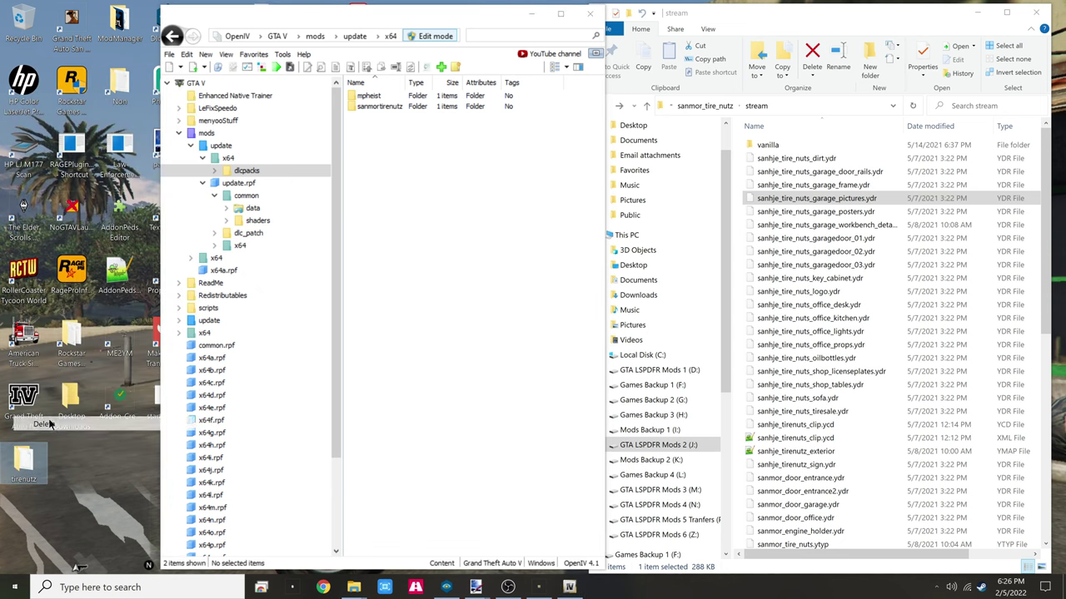
Open sanmortirenutz\dlc.rpf\x64\levels\gta5\sanmortirenutz.rpf to list its model files
double_click(383, 108)
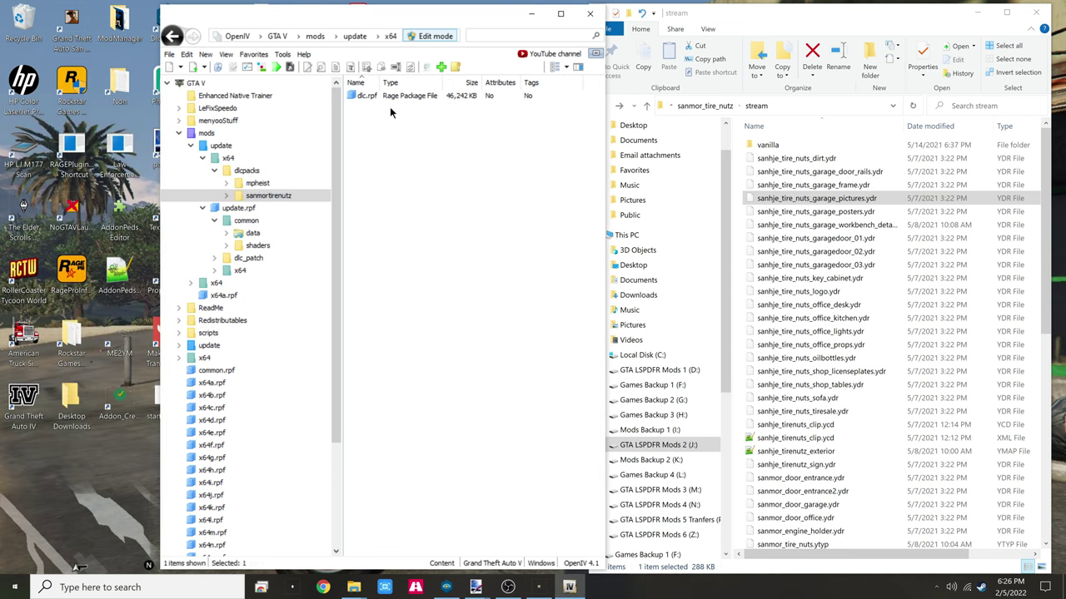
double_click(358, 96)
double_click(363, 97)
double_click(365, 97)
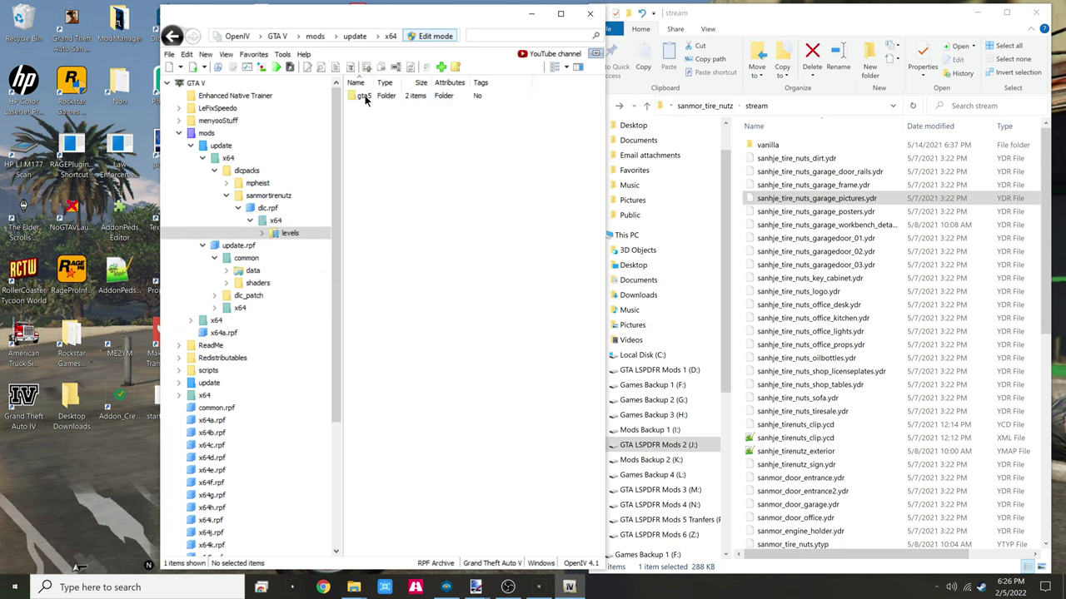
double_click(365, 98)
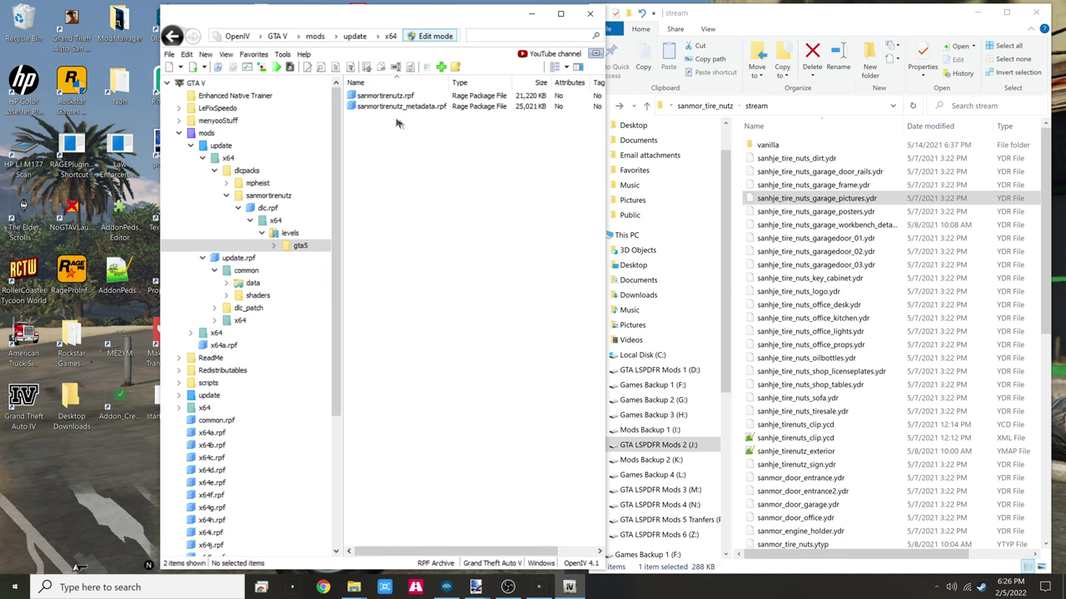
double_click(382, 98)
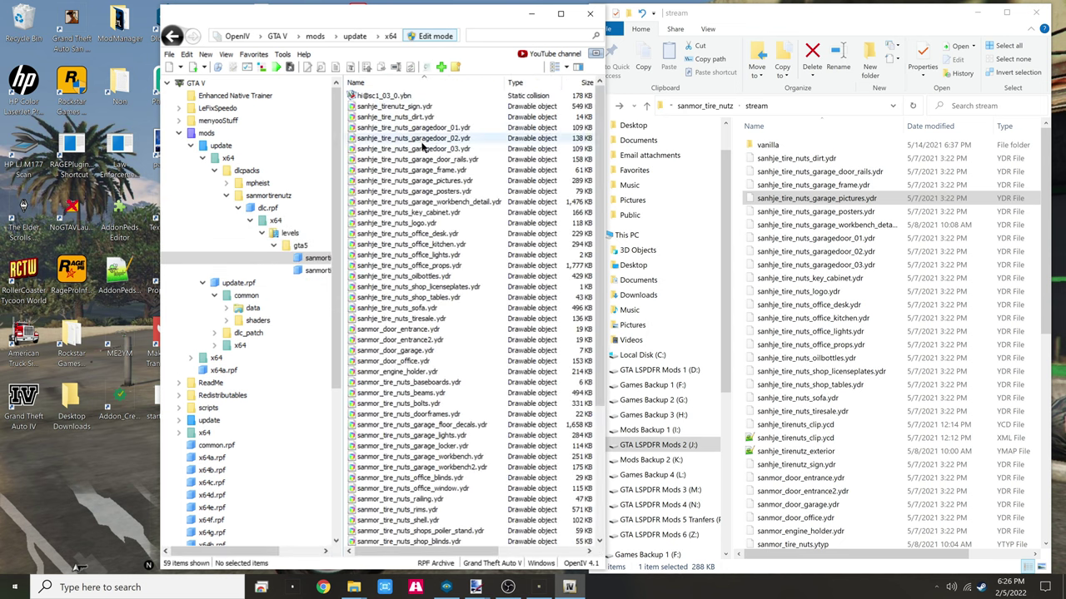
Start the stream folder selection with the dirt through pictures model files
scroll(422, 147, "down", 5)
scroll(399, 250, "up", 5)
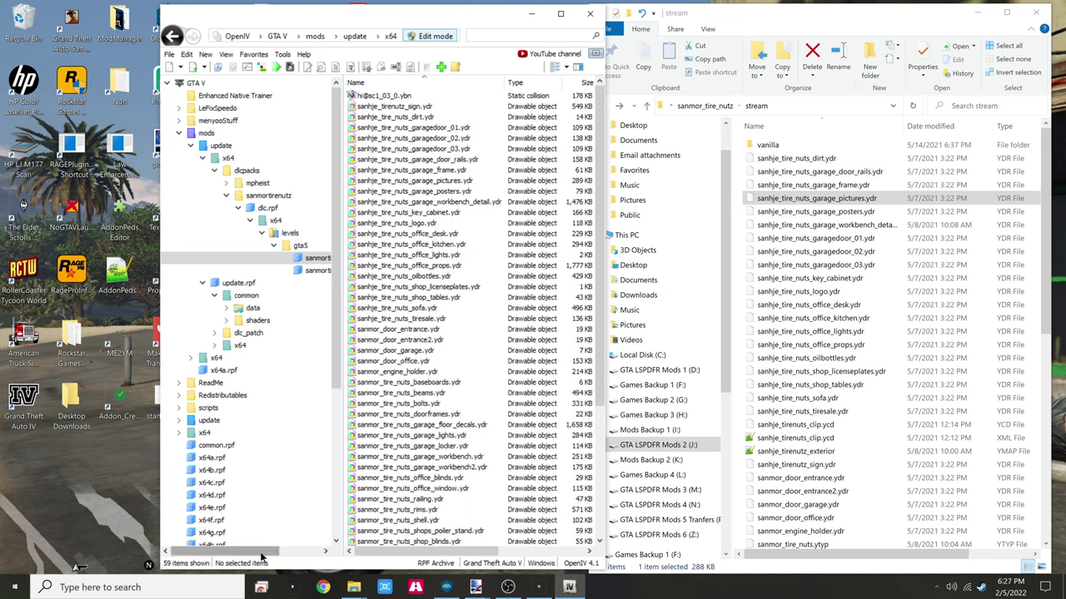
left_click(971, 106)
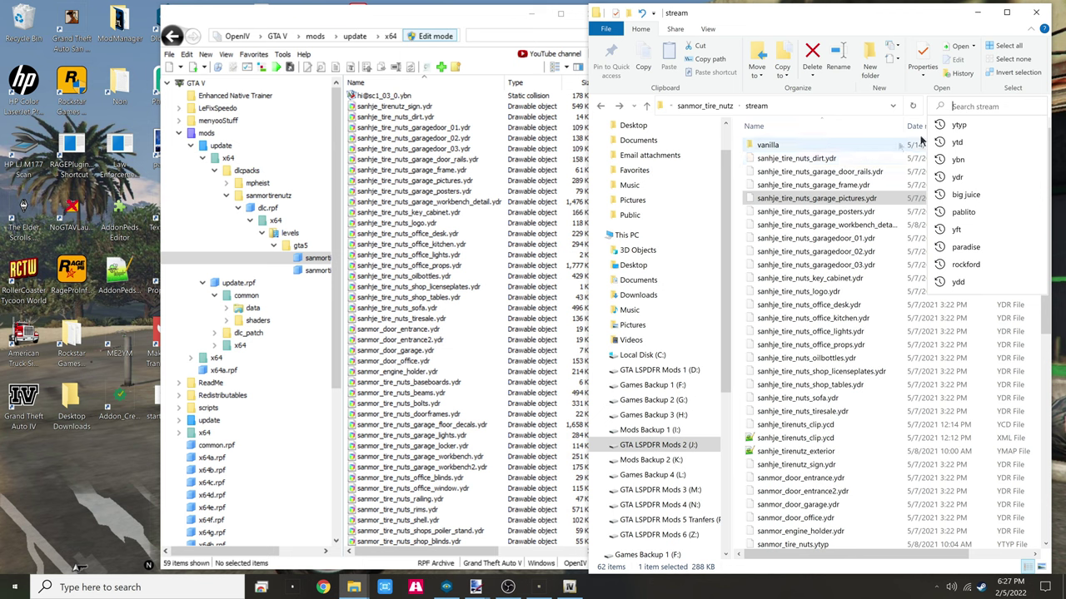
left_click(859, 158)
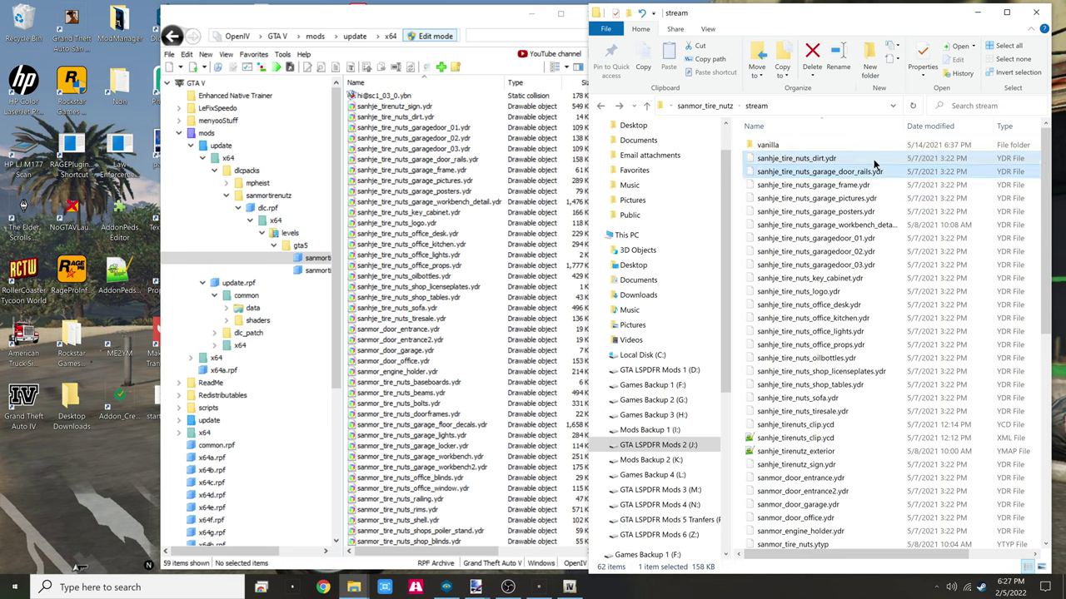
left_click_drag(873, 162, 863, 219)
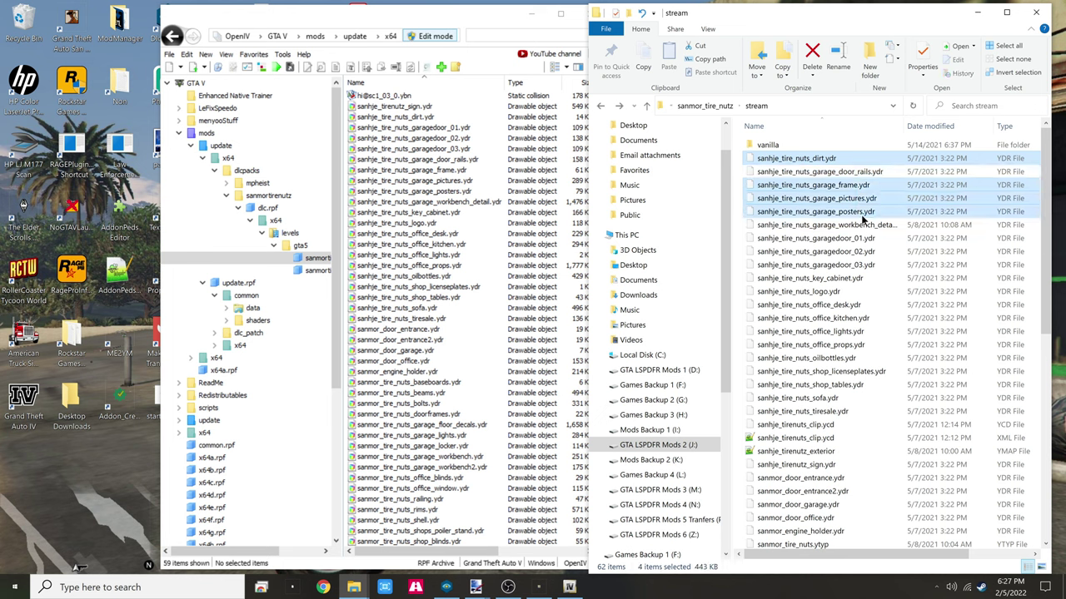
left_click(878, 200)
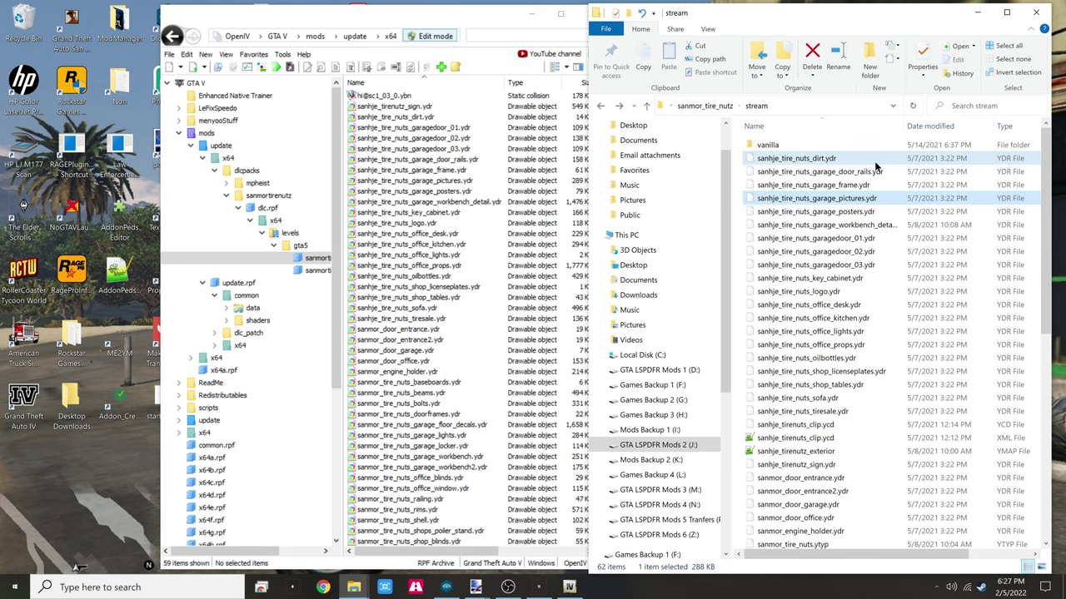
left_click_drag(876, 167, 866, 214)
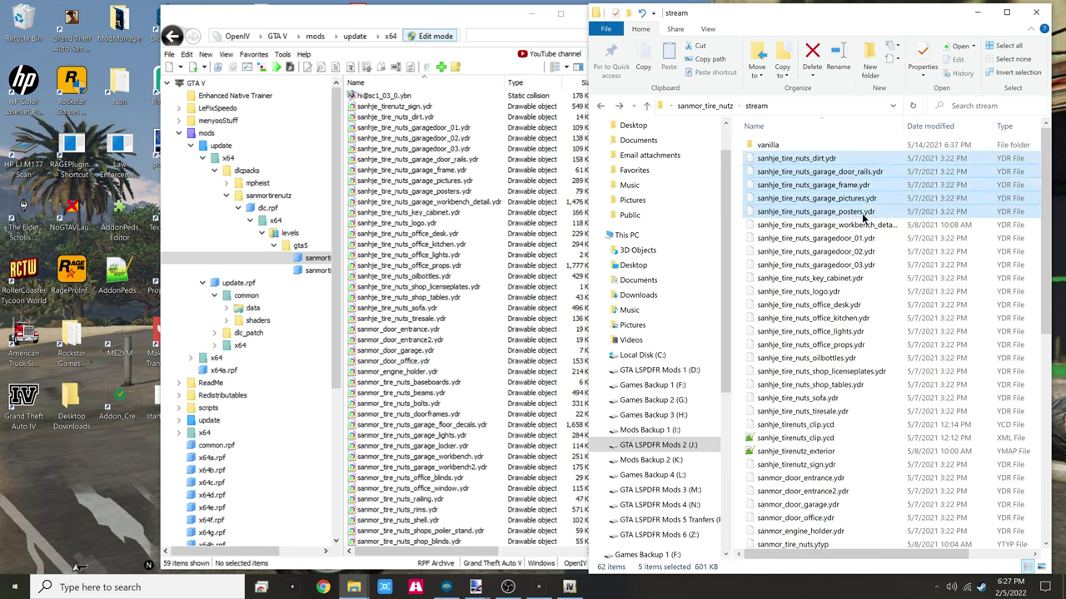
Add the workbench, posters, garage doors, office, shop, sign, door and engine holder .ydr files
left_click(863, 225, "ctrl")
left_click(862, 213, "ctrl")
left_click(862, 213, "ctrl")
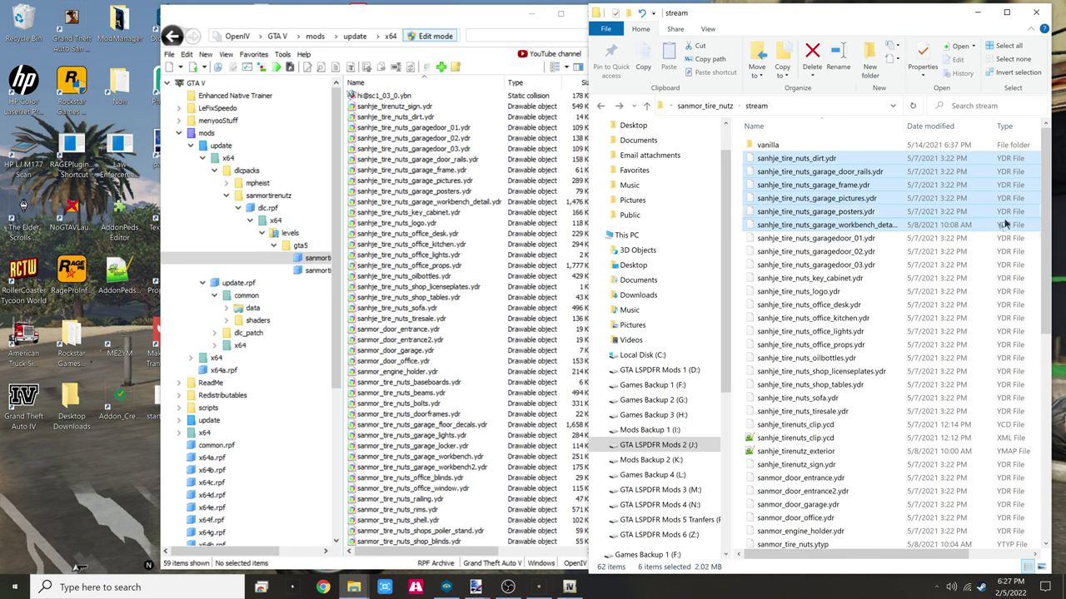
left_click(912, 240, "ctrl")
left_click(890, 252, "ctrl")
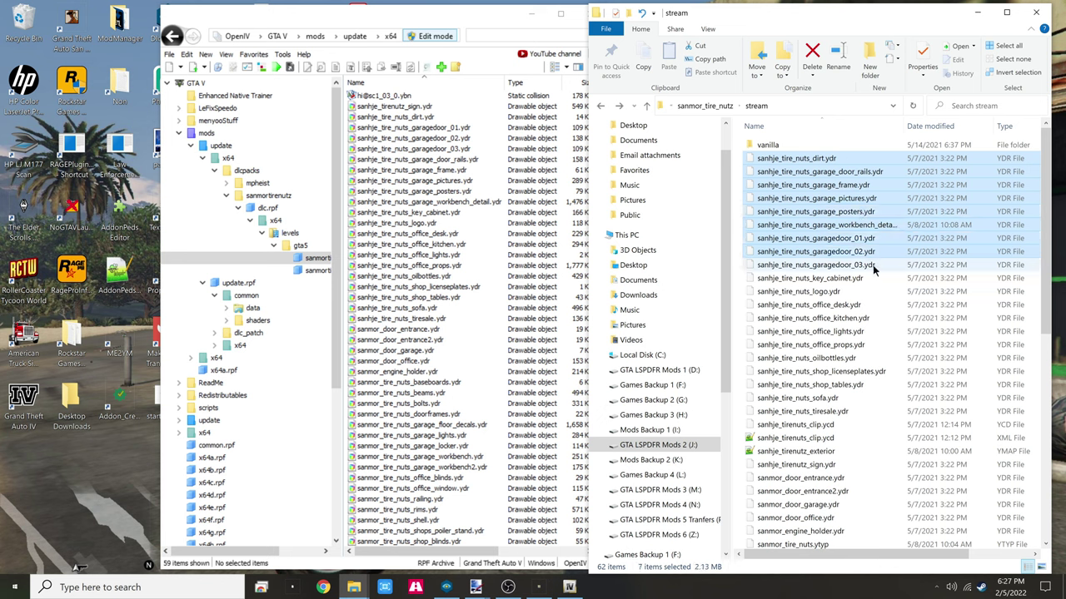
left_click(872, 264, "ctrl")
left_click(854, 278, "ctrl")
left_click(845, 291, "ctrl")
left_click(843, 304, "ctrl")
left_click(843, 318, "ctrl")
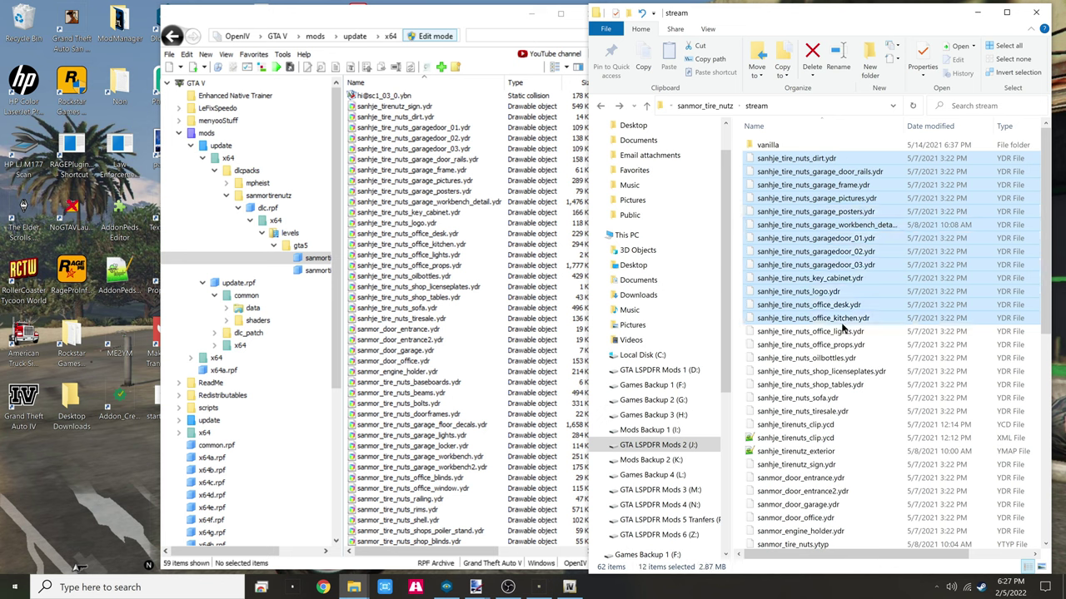
left_click(841, 332, "ctrl")
left_click(841, 345, "ctrl")
left_click(839, 360, "ctrl")
left_click(841, 372, "ctrl")
left_click(841, 385, "ctrl")
left_click(842, 398, "ctrl")
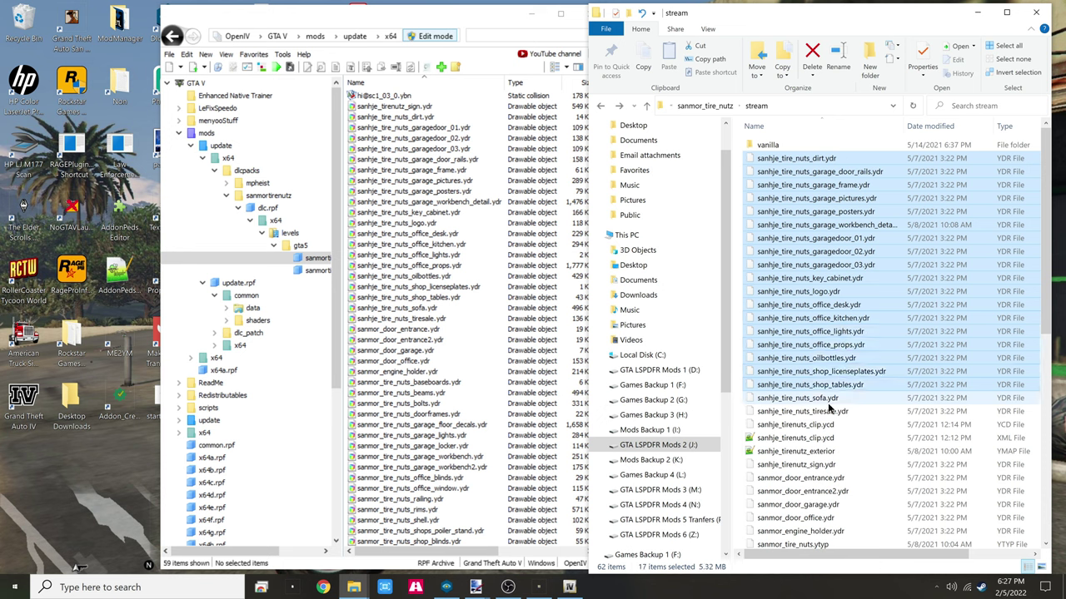
left_click(845, 413, "ctrl")
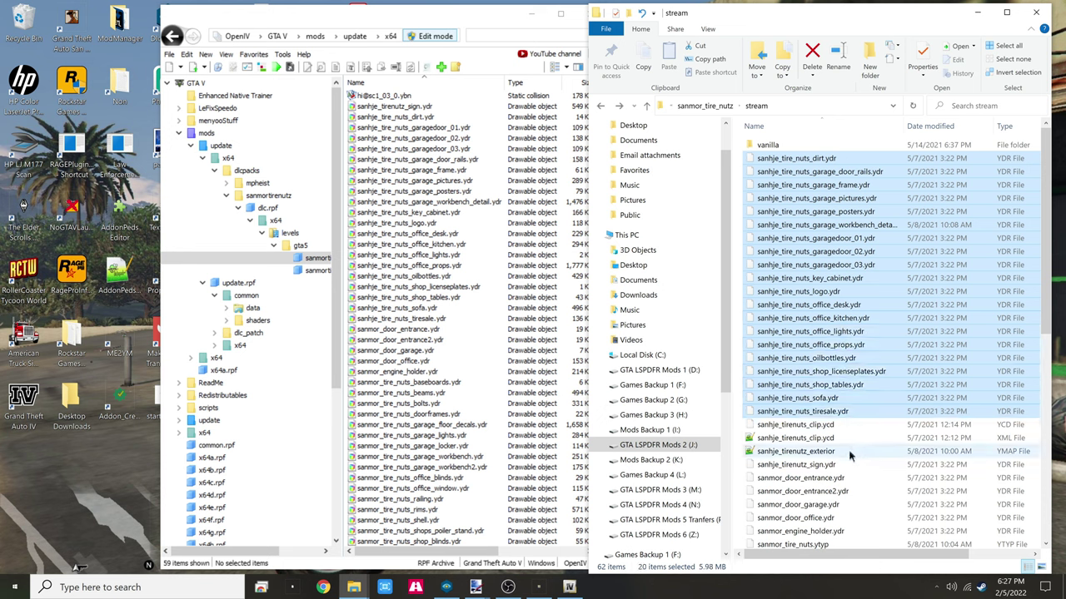
left_click(842, 465, "ctrl")
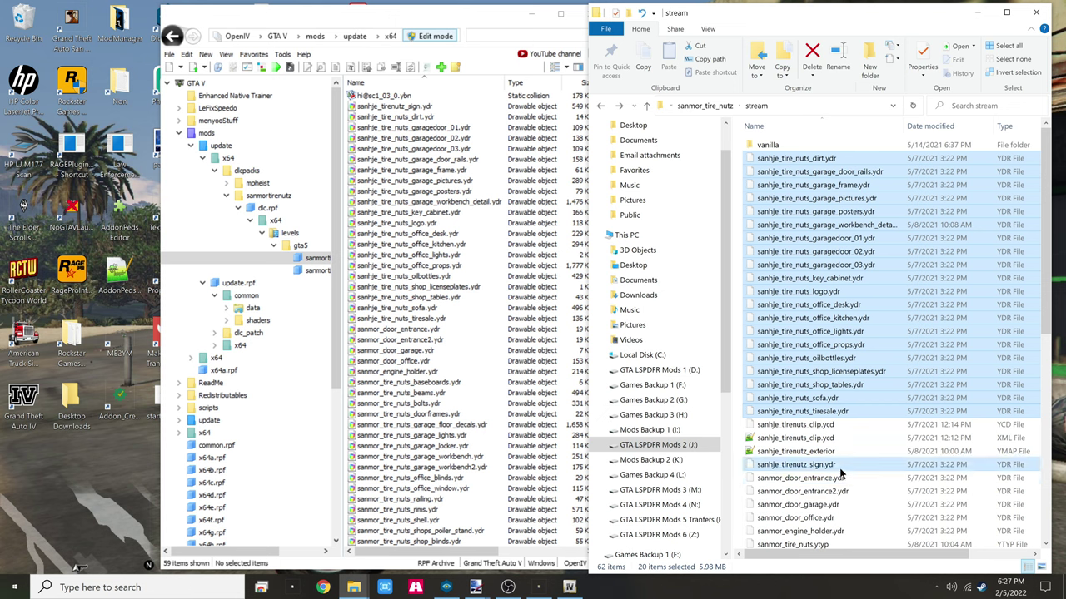
left_click(838, 479, "ctrl")
left_click(838, 491, "ctrl")
left_click(837, 505, "ctrl")
left_click(837, 517, "ctrl")
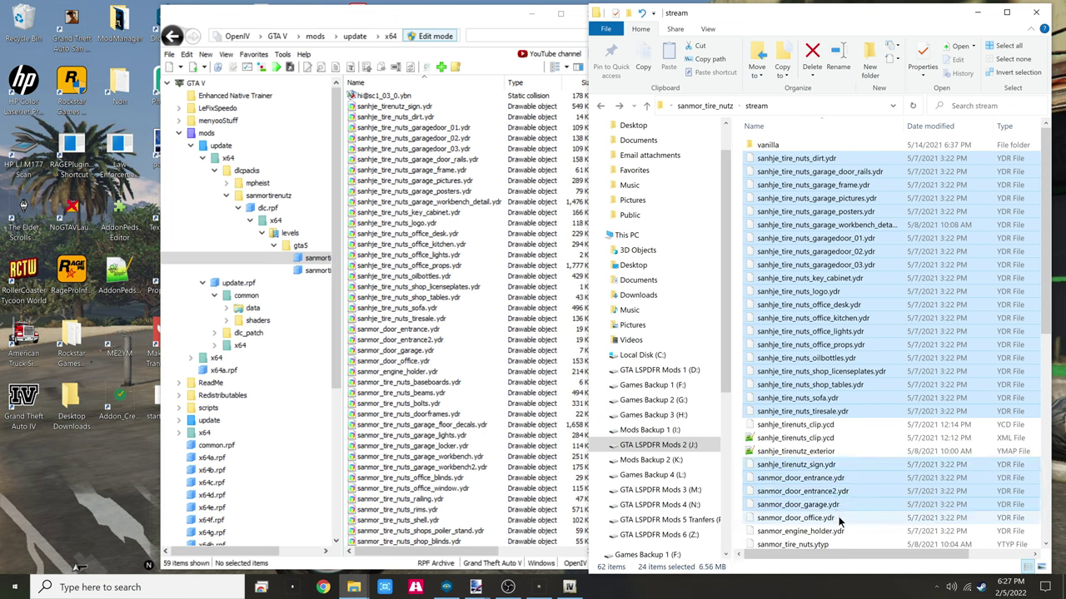
left_click(833, 531, "ctrl")
Add the baseboards, beams, bolts, doorframes, garage lights, locker, workbenches, office, shell and shop files
scroll(882, 514, "down", 7)
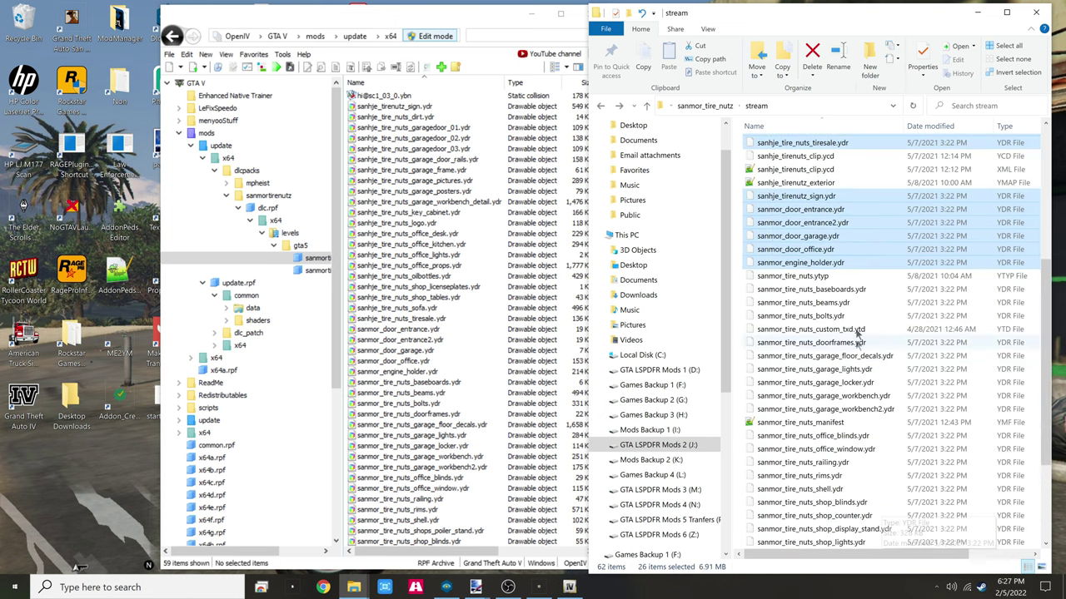
left_click(855, 291, "ctrl")
left_click(850, 303, "ctrl")
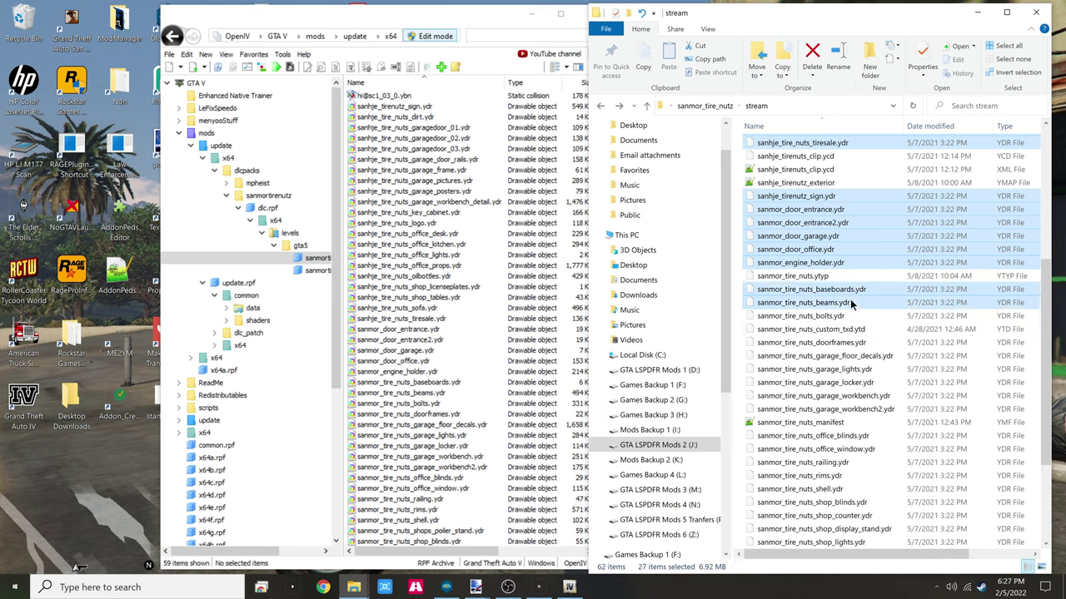
left_click(850, 316, "ctrl")
left_click(840, 343, "ctrl")
left_click(856, 355, "ctrl")
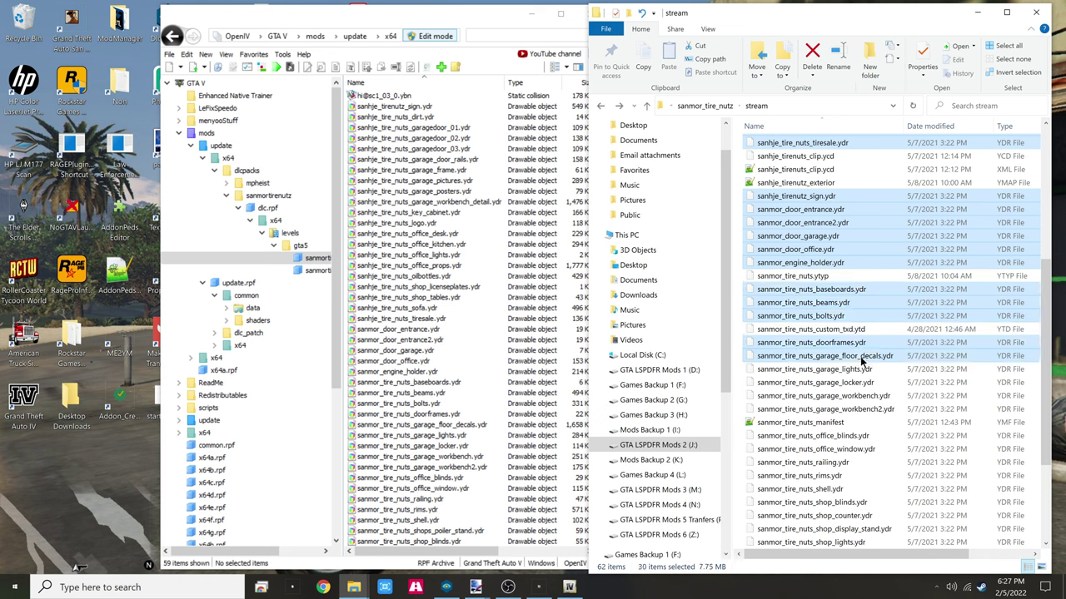
left_click(862, 368, "ctrl")
left_click(866, 383, "ctrl")
left_click(866, 396, "ctrl")
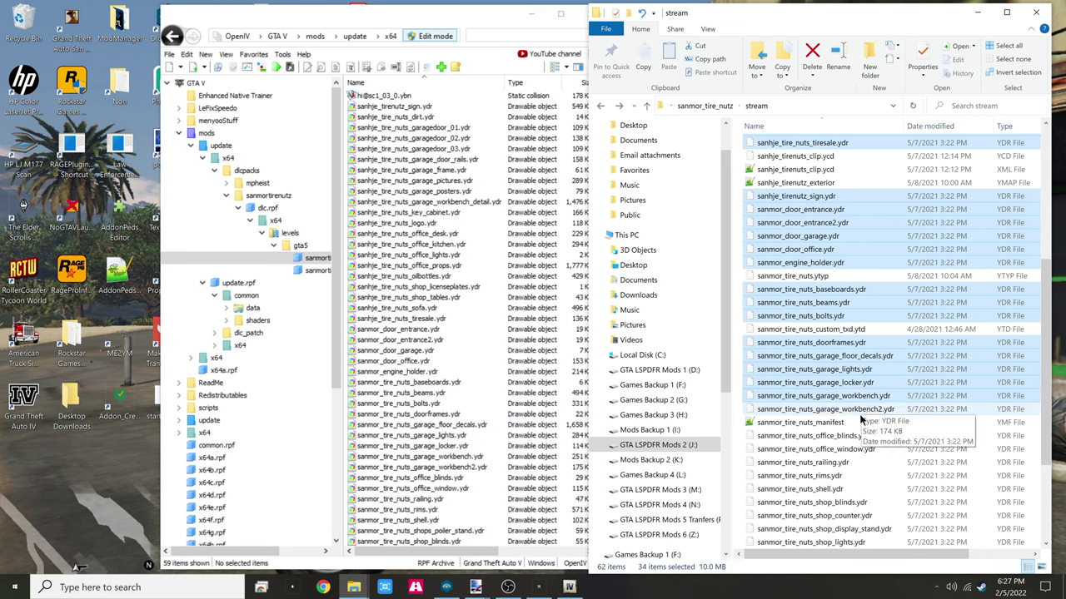
left_click(866, 408, "ctrl")
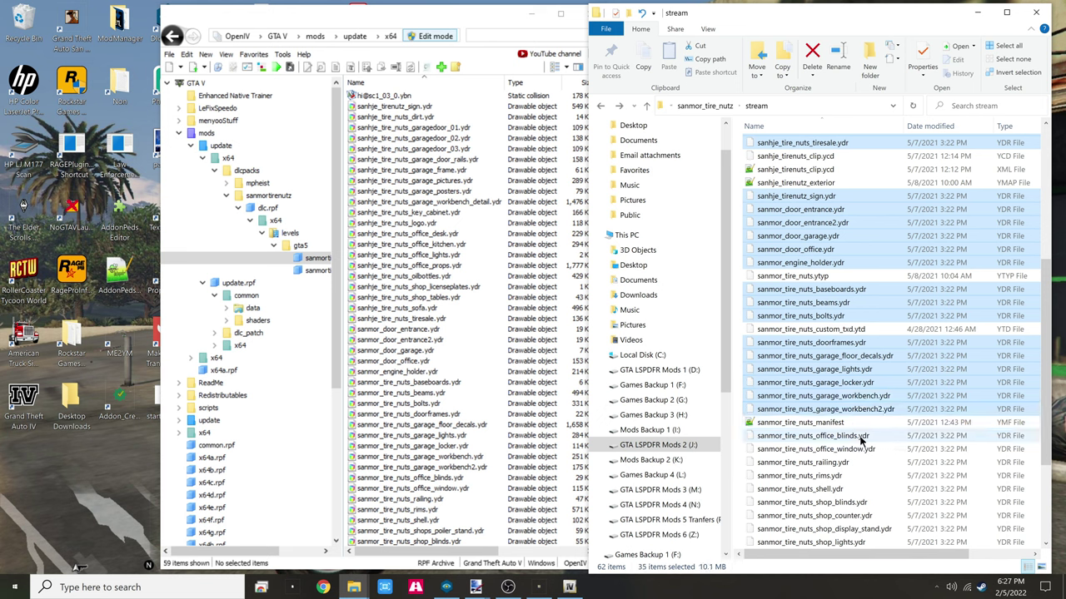
left_click(861, 436, "ctrl")
left_click(861, 449, "ctrl")
left_click(862, 463, "ctrl")
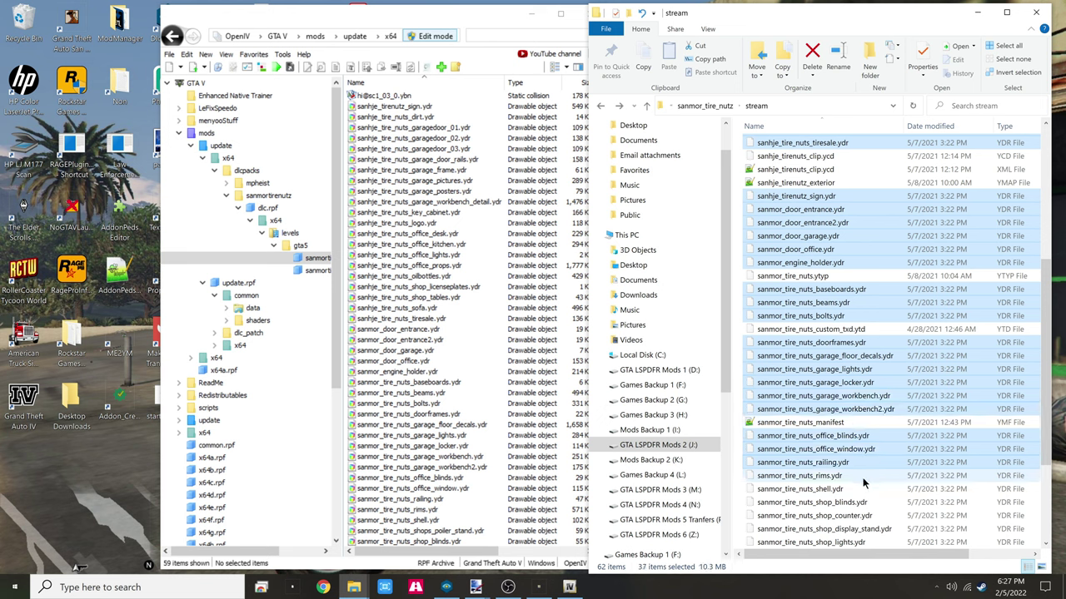
left_click(862, 476, "ctrl")
left_click(863, 489, "ctrl")
left_click(862, 502, "ctrl")
left_click(864, 516, "ctrl")
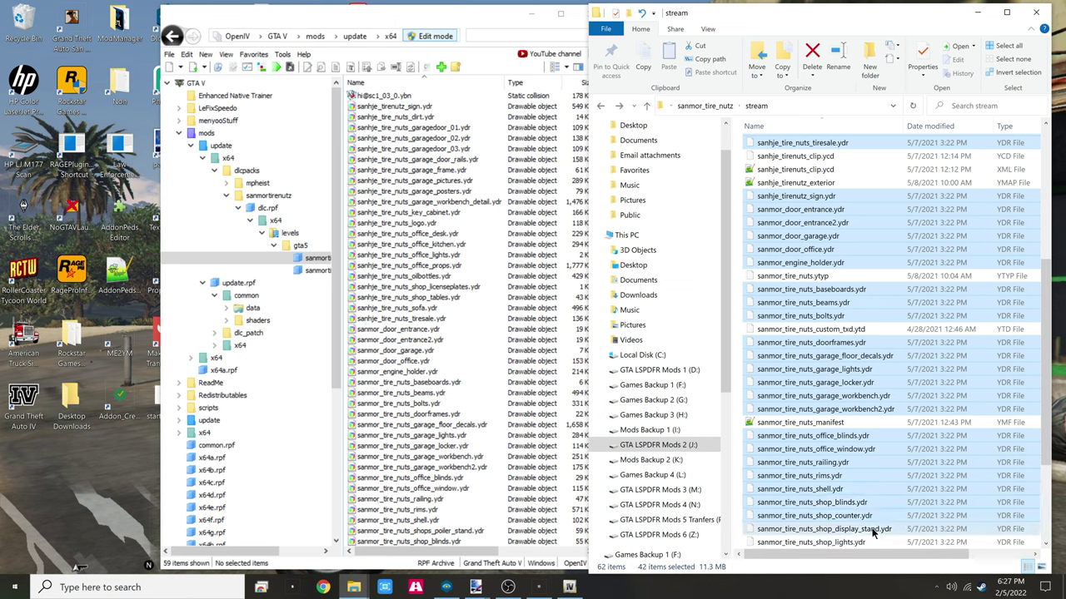
left_click(872, 529, "ctrl")
left_click(874, 542, "ctrl")
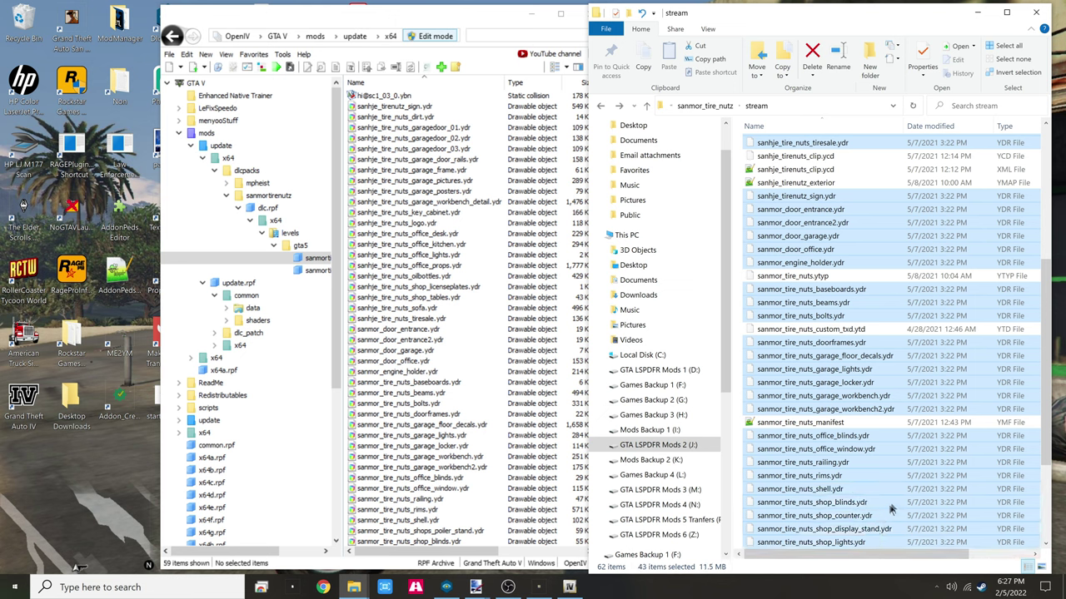
Add the rim stand, seats, spoiler stand, steps, windows, wires, placement map and shell collision files
scroll(892, 510, "down", 4)
left_click(869, 412, "ctrl")
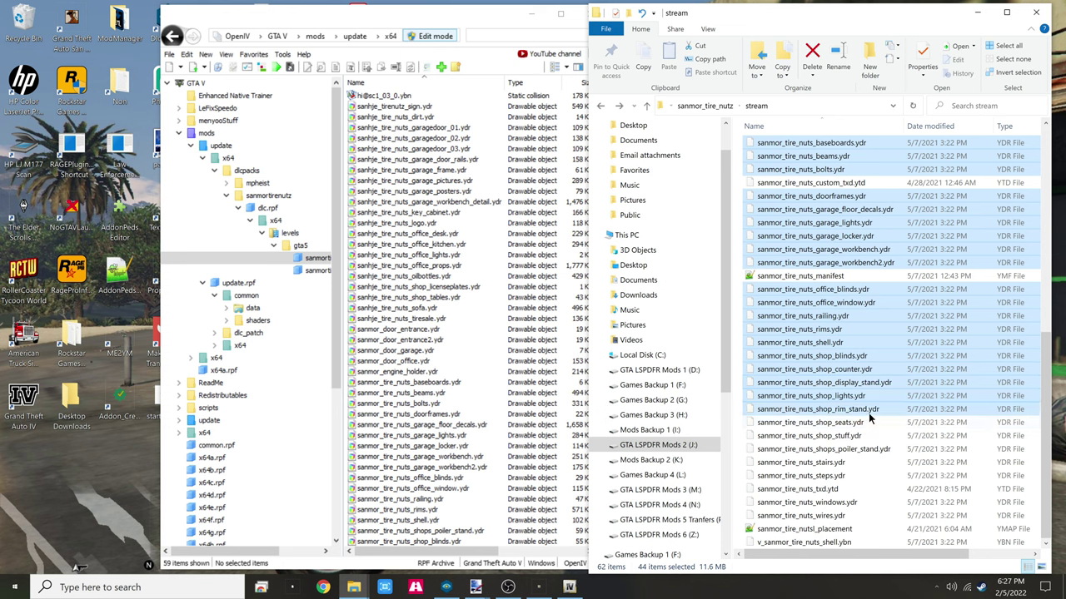
left_click(867, 423, "ctrl")
left_click(859, 436, "ctrl")
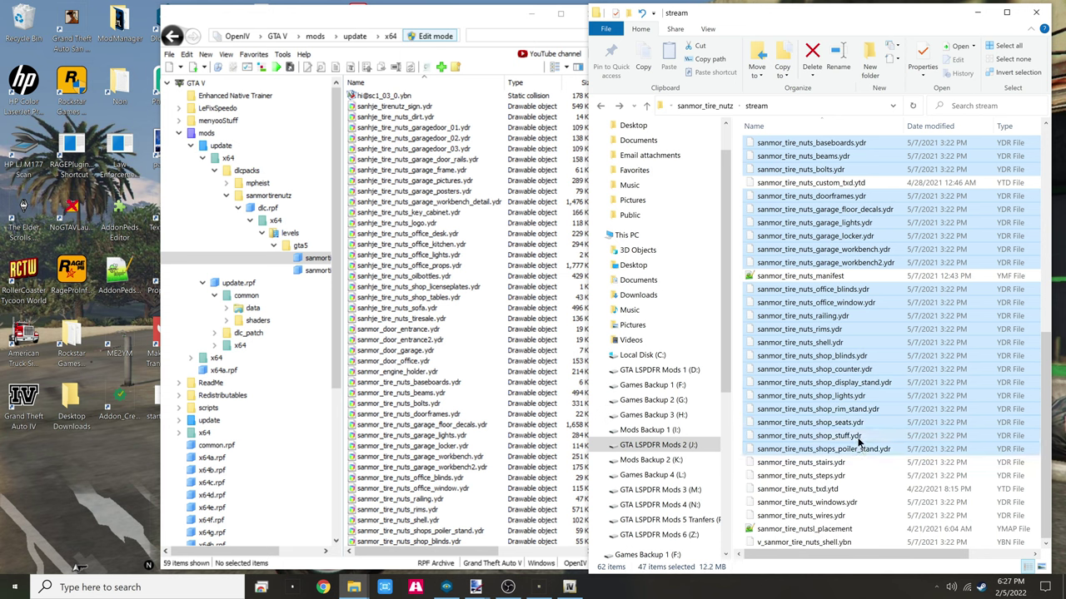
left_click(860, 450, "ctrl")
left_click(861, 476, "ctrl")
left_click(863, 502, "ctrl")
left_click(863, 515, "ctrl")
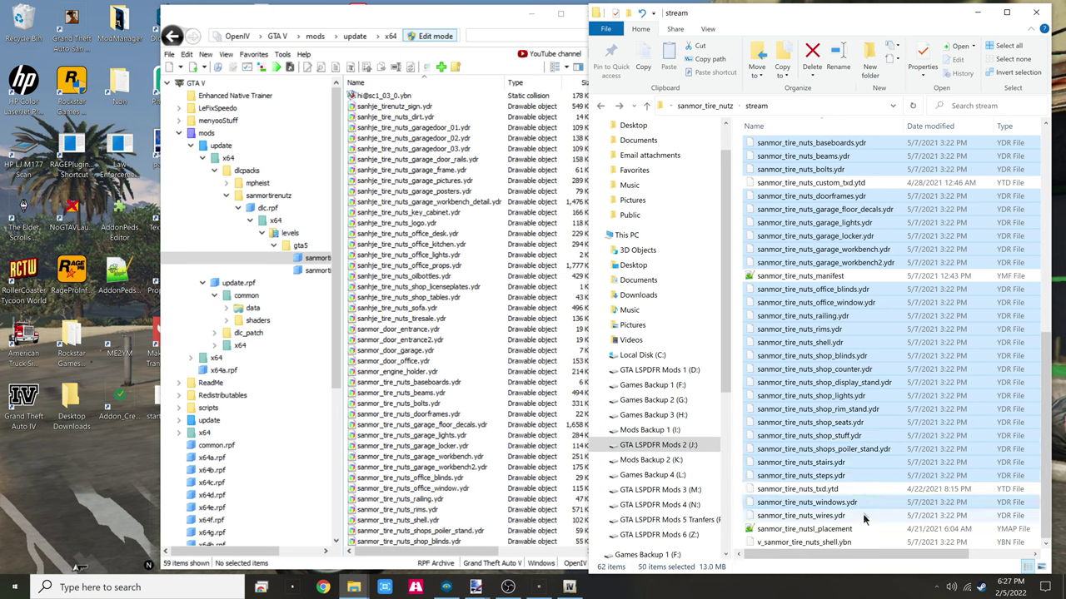
left_click(865, 528, "ctrl")
left_click(870, 542, "ctrl")
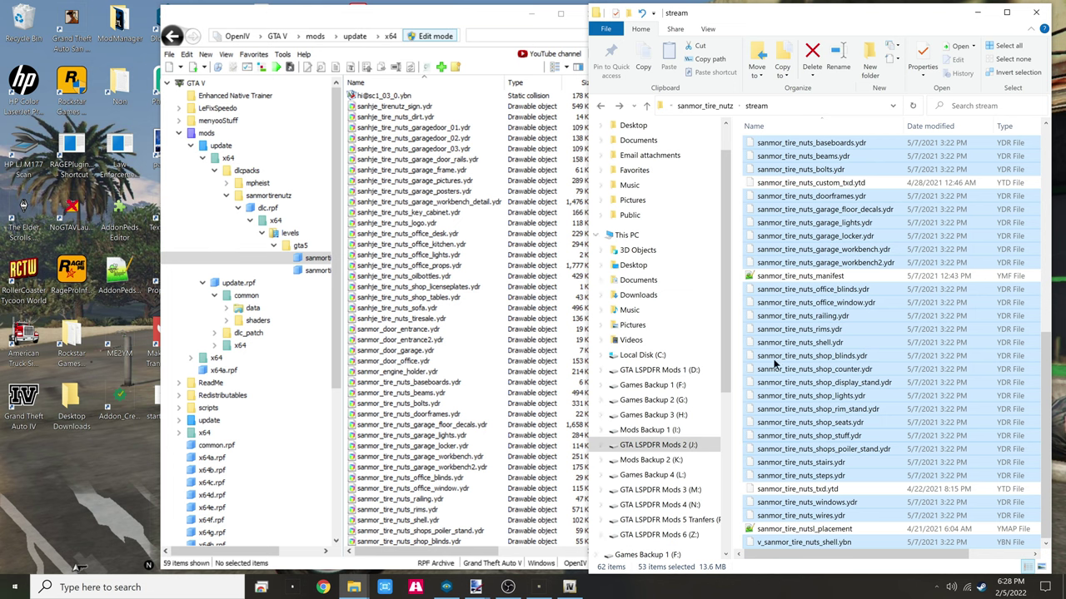
scroll(841, 377, "up", 12)
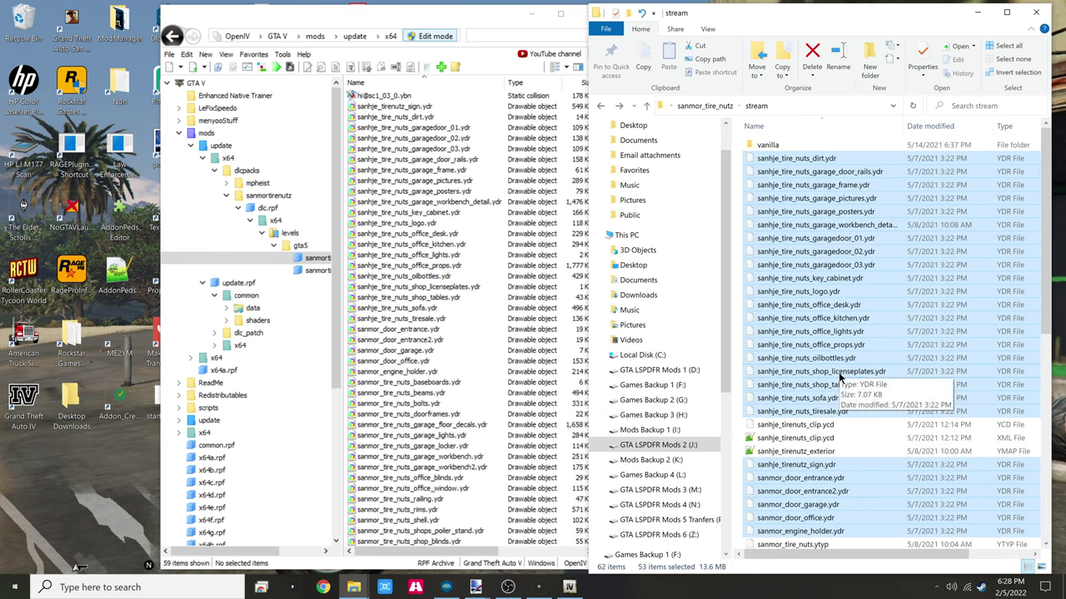
Select the six sc1_03 .ybn and model files in vanilla, then return OpenIV to gta5
double_click(797, 145)
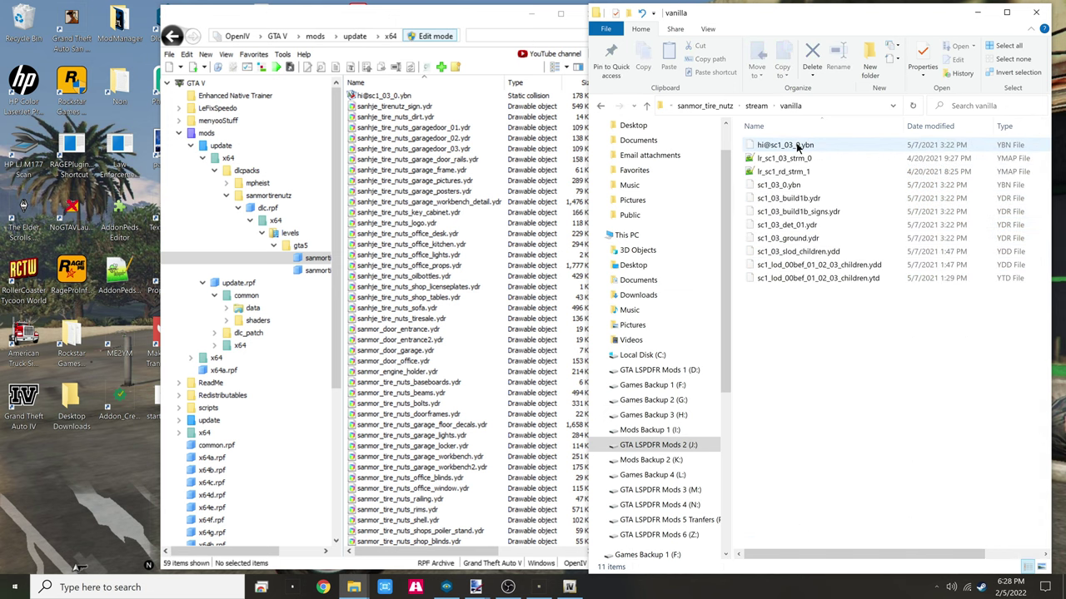
left_click(820, 145)
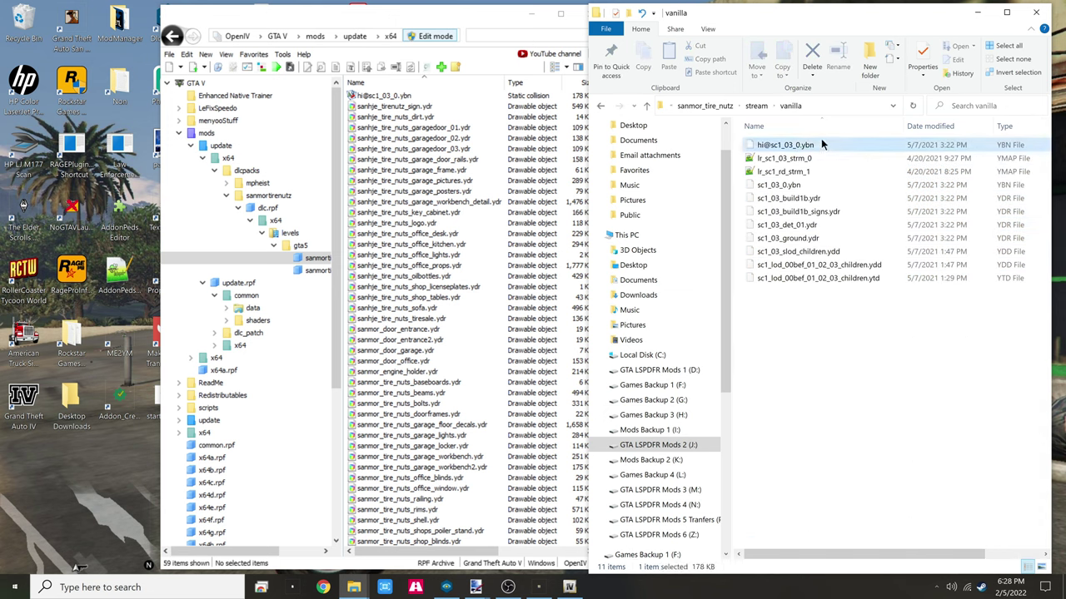
left_click(820, 184, "ctrl")
left_click(837, 198, "ctrl")
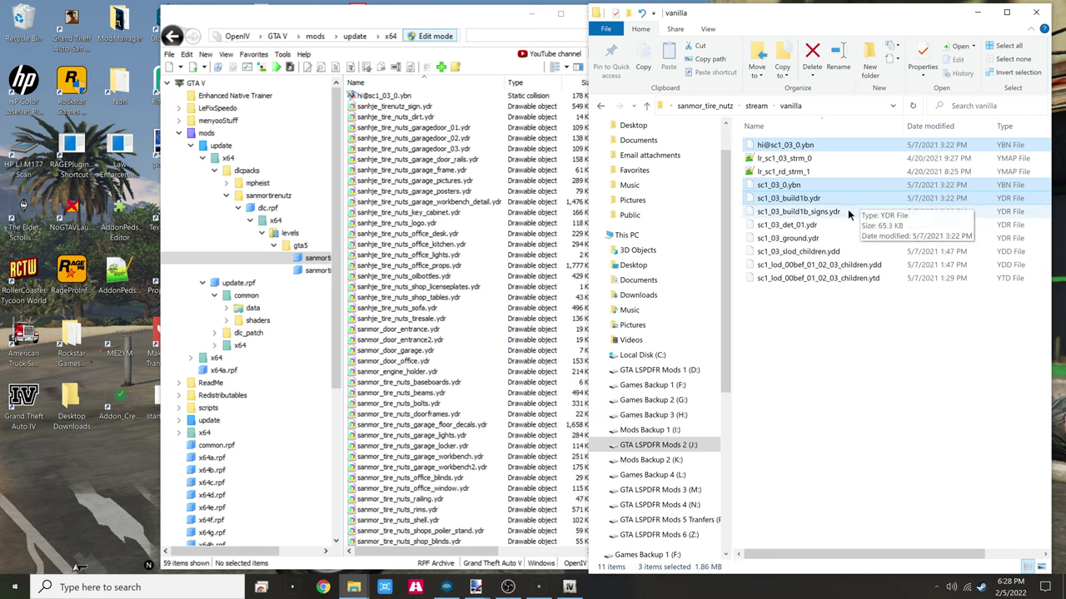
left_click(845, 211, "ctrl")
left_click(851, 224, "ctrl")
left_click(857, 238, "ctrl")
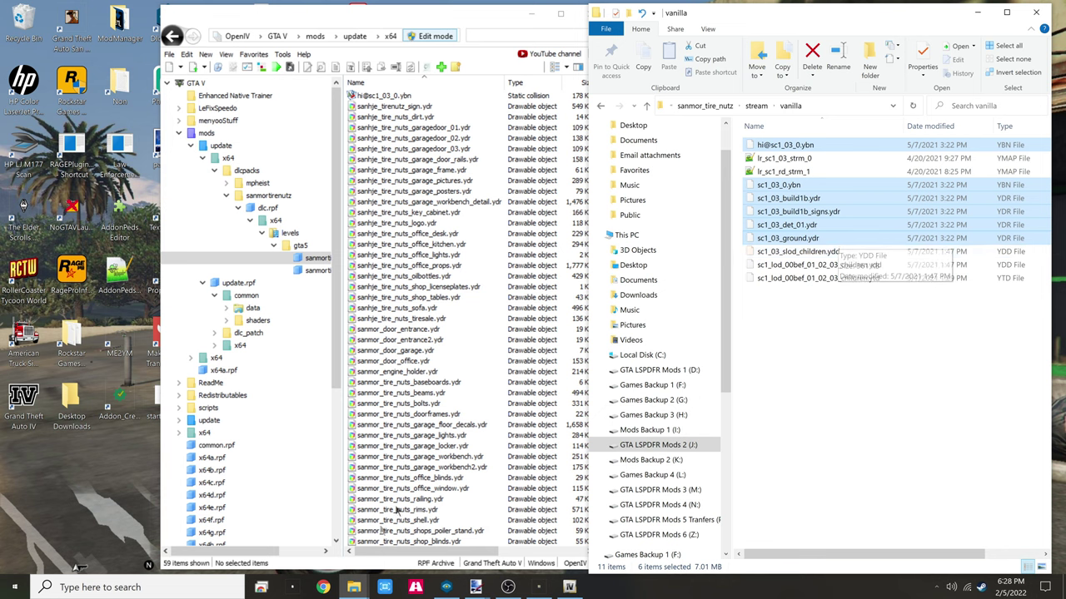
left_click(391, 192)
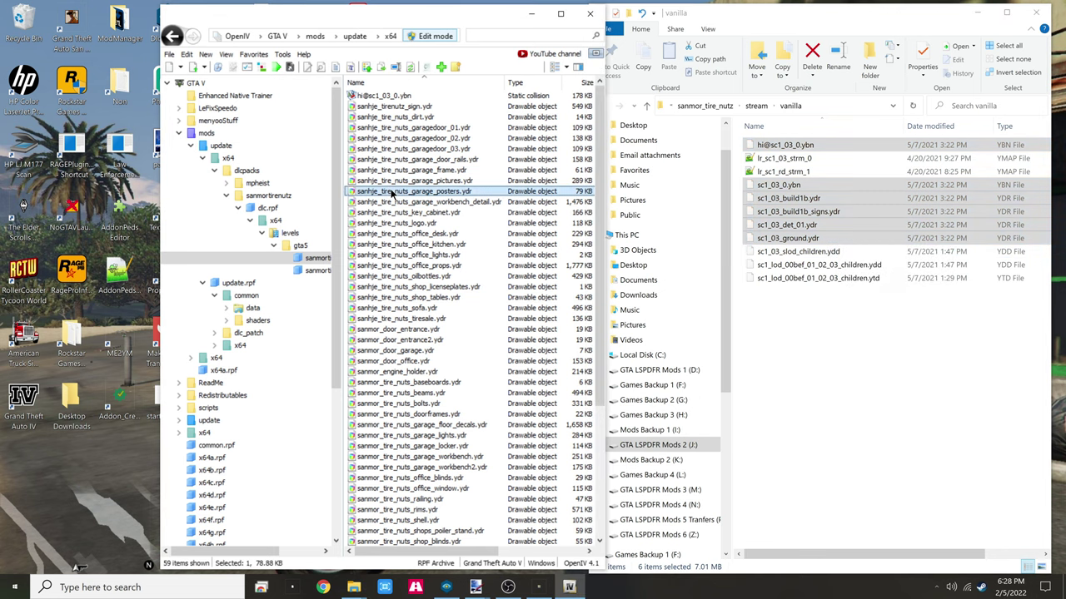
left_click(172, 36)
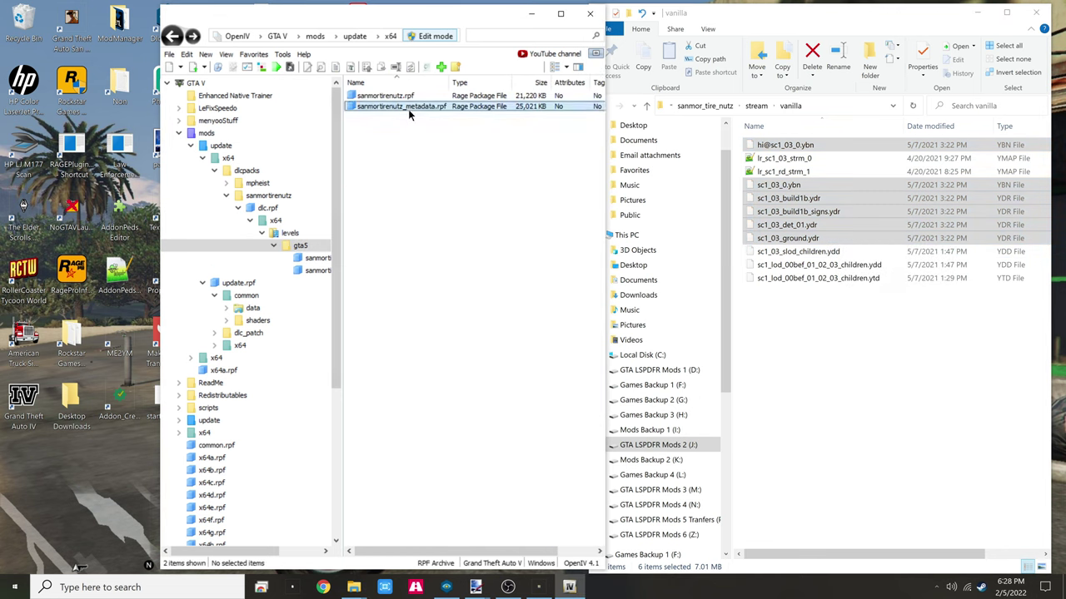
Open sanmortirenutz_metadata.rpf in OpenIV and take Explorer back from vanilla to stream
double_click(408, 109)
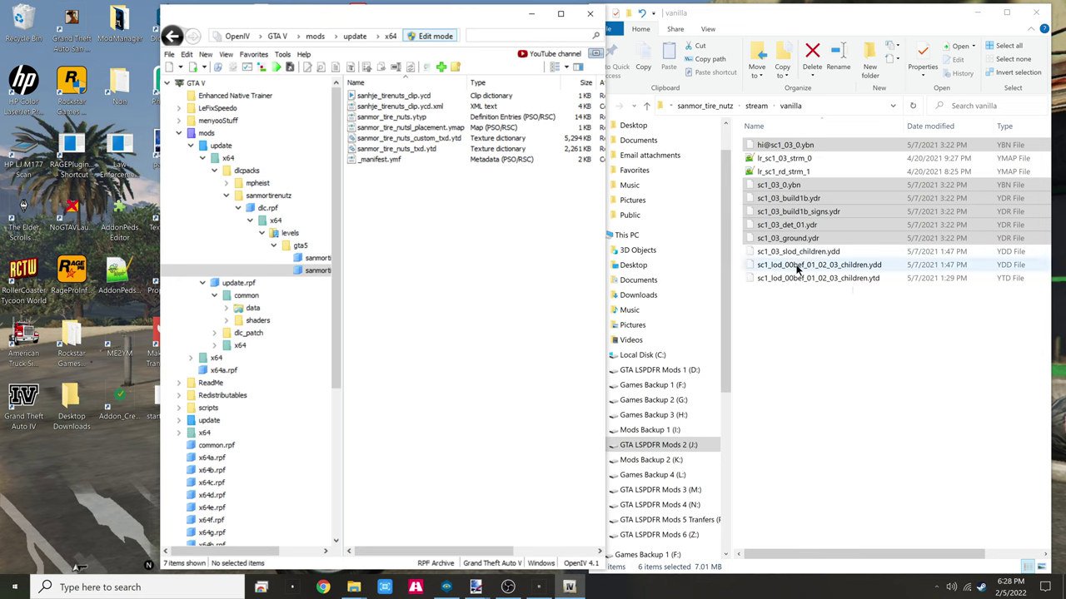
left_click(791, 198)
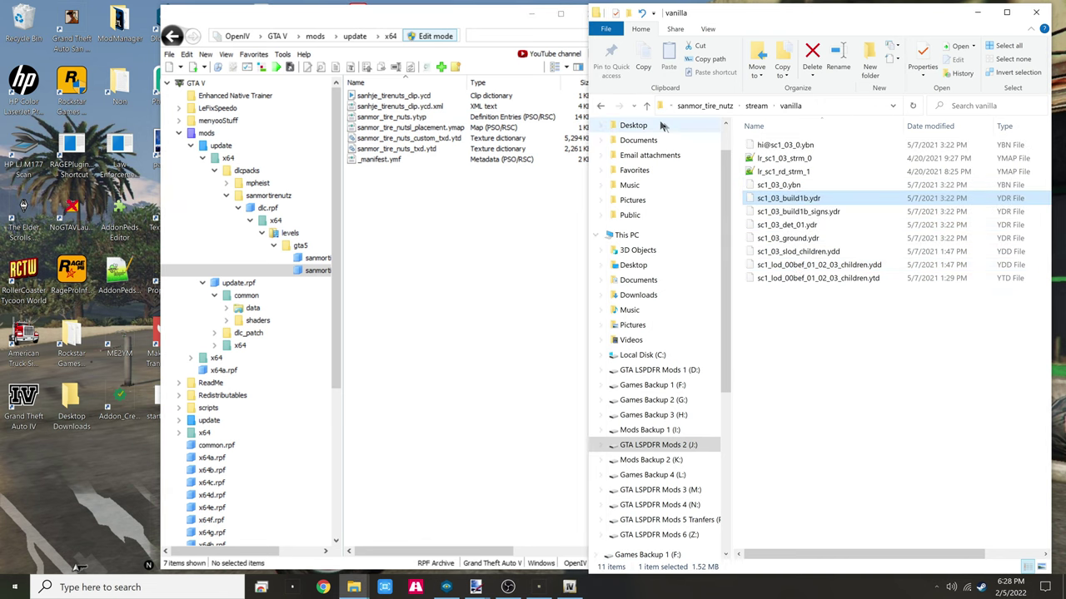
left_click(601, 106)
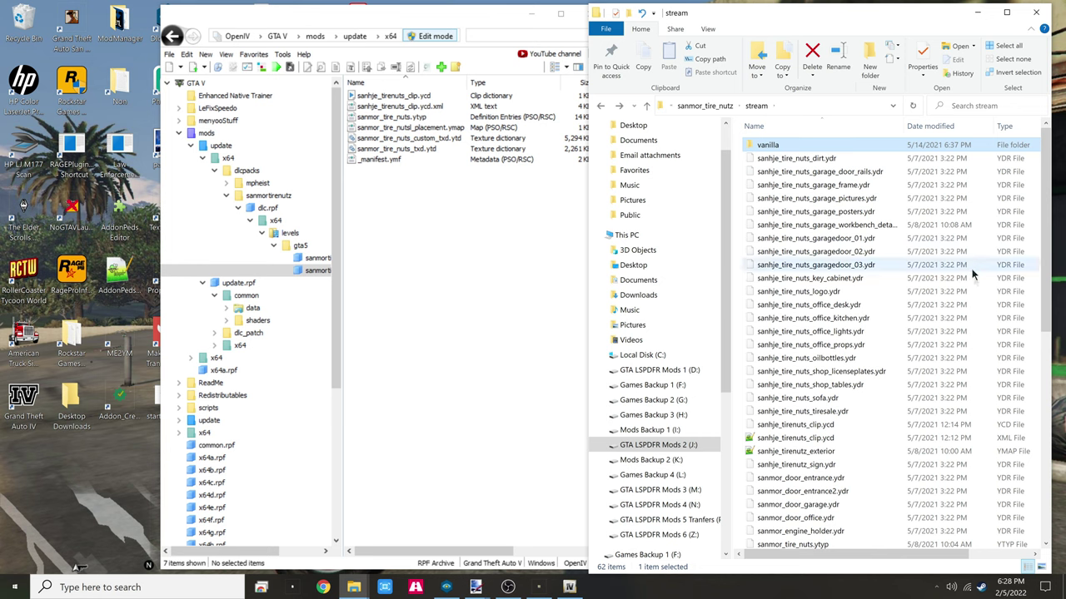
Select the clip .ycd and .ycd.xml, exterior map and sanmor_tire_nuts_txd.ytd files, then return to OpenIV
left_click(831, 426)
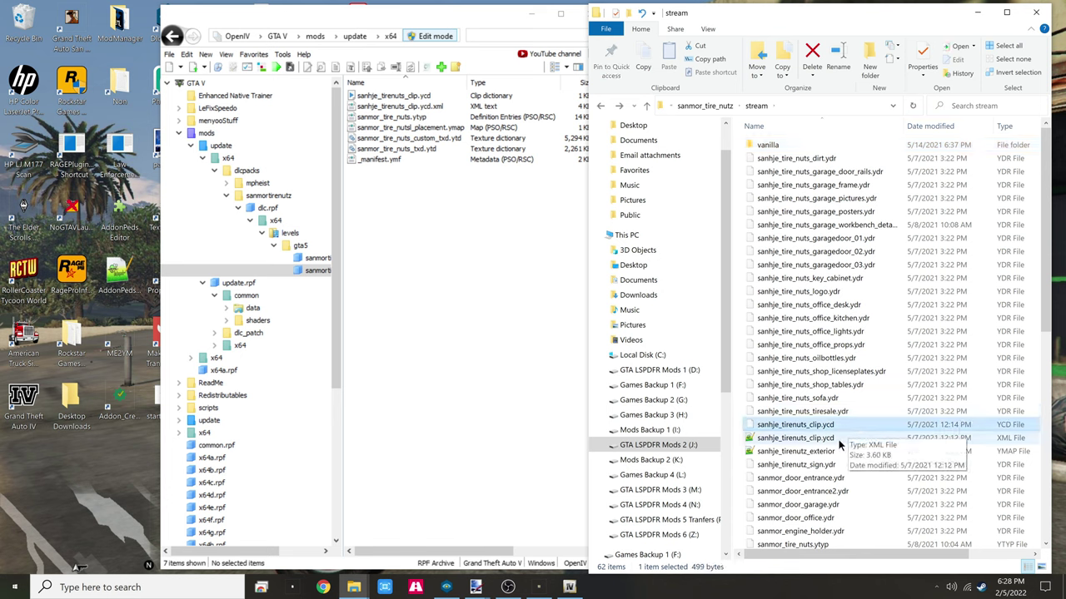
left_click(838, 438, "ctrl")
left_click(838, 451, "ctrl")
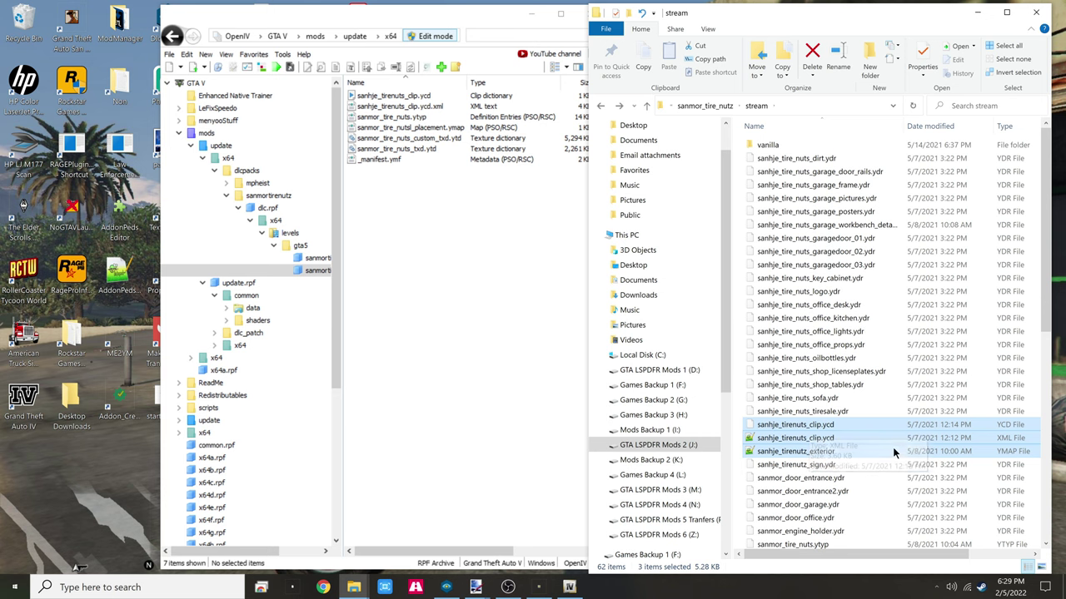
scroll(893, 448, "down", 1)
scroll(892, 447, "down", 5)
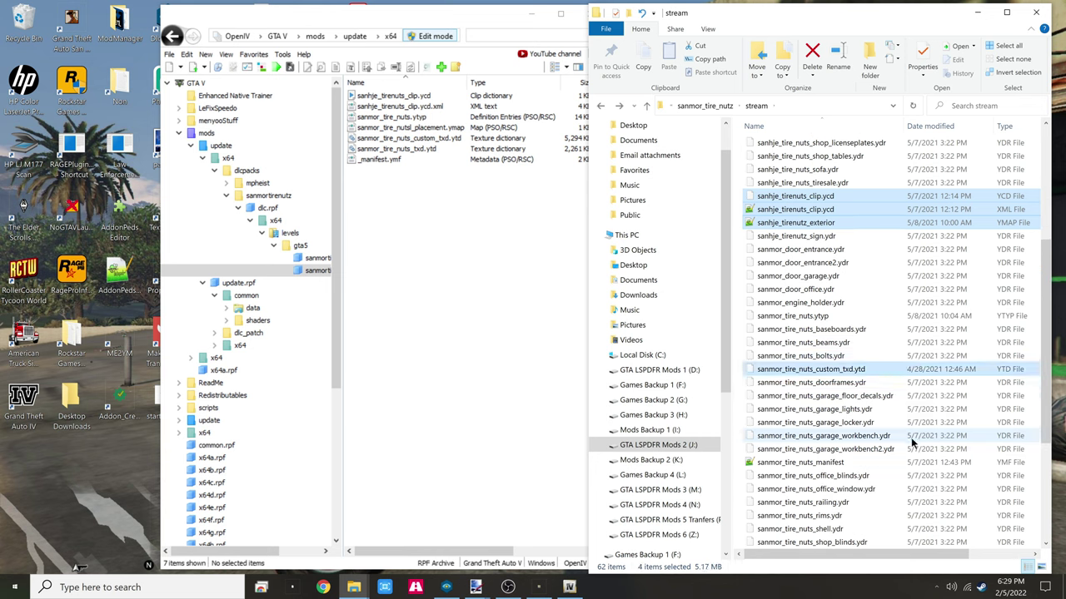
scroll(911, 442, "down", 1)
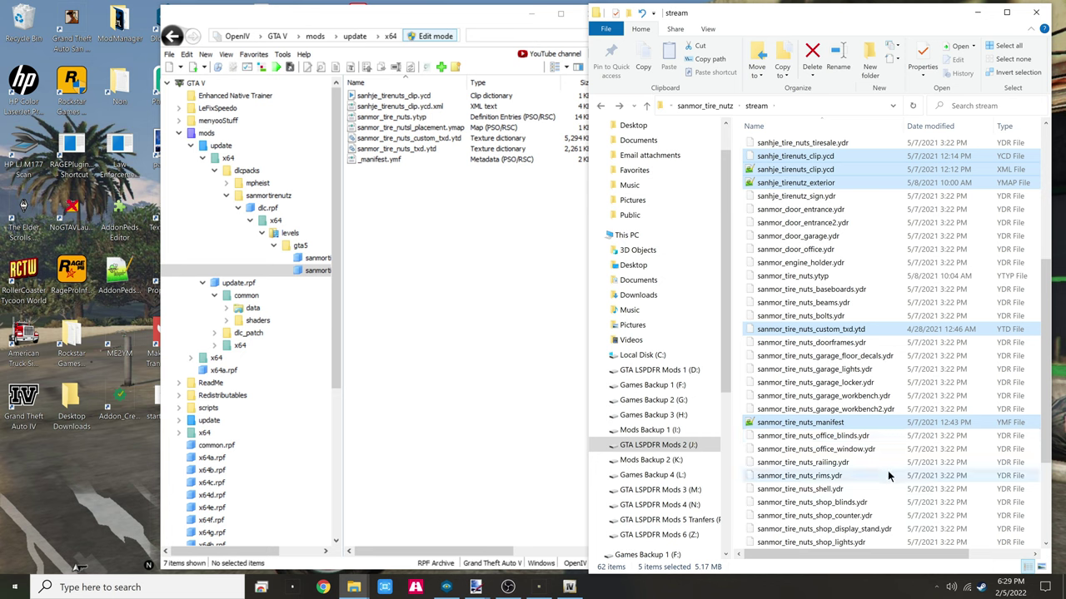
scroll(888, 473, "down", 4)
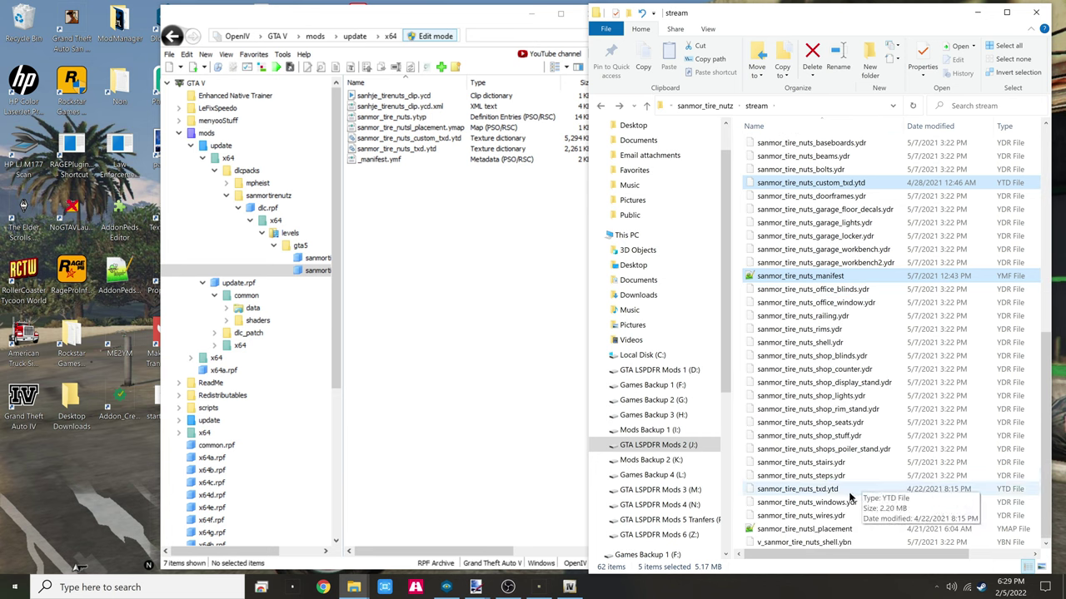
left_click(852, 492, "ctrl")
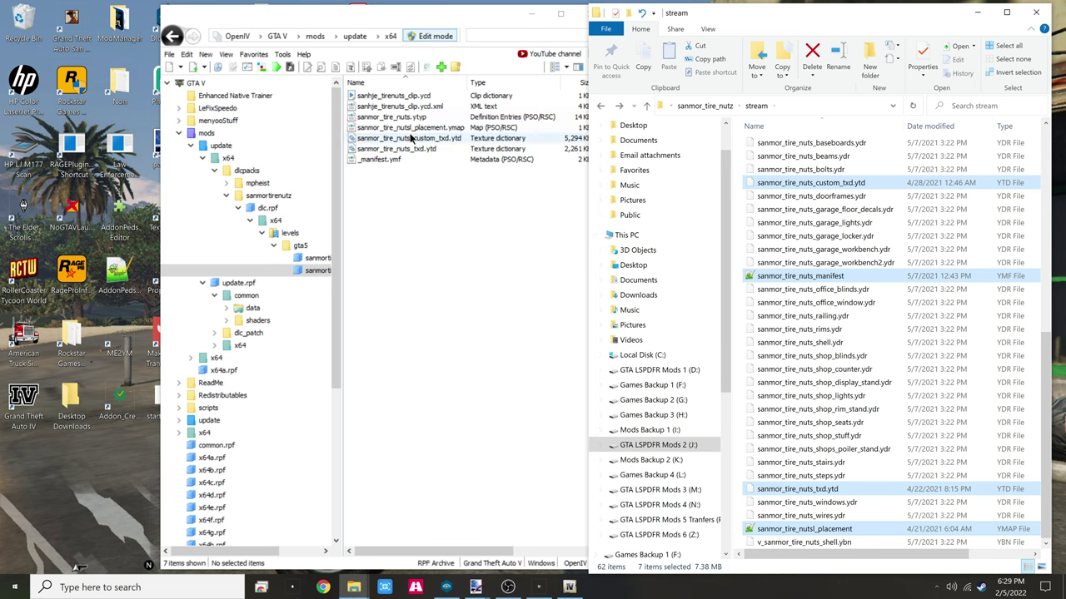
left_click(422, 180)
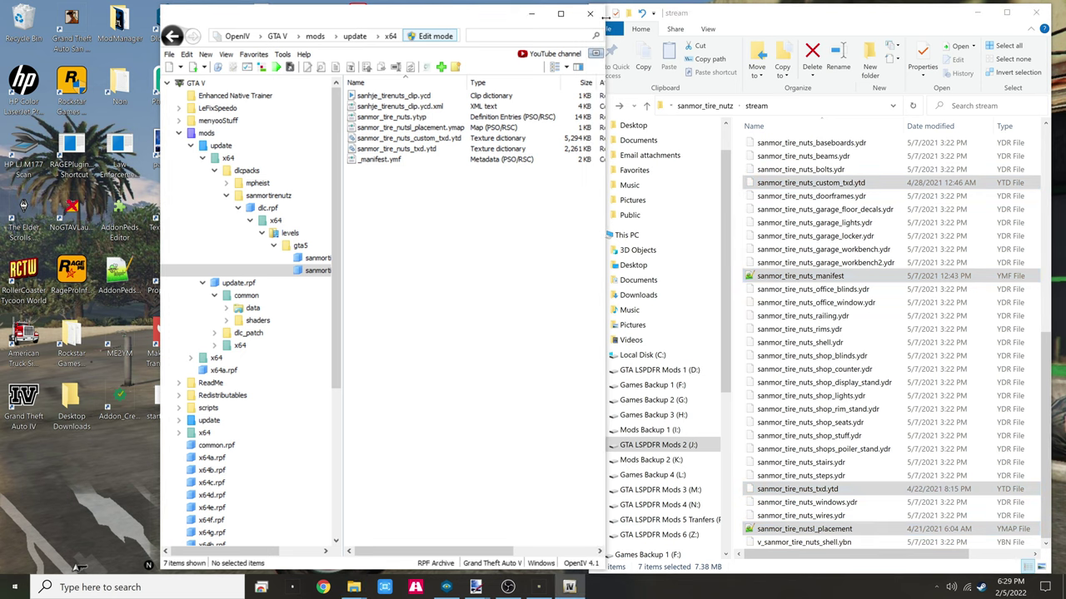
Minimize OpenIV and File Explorer to reveal the desktop with the GTA V U-Haul scene
left_click(531, 14)
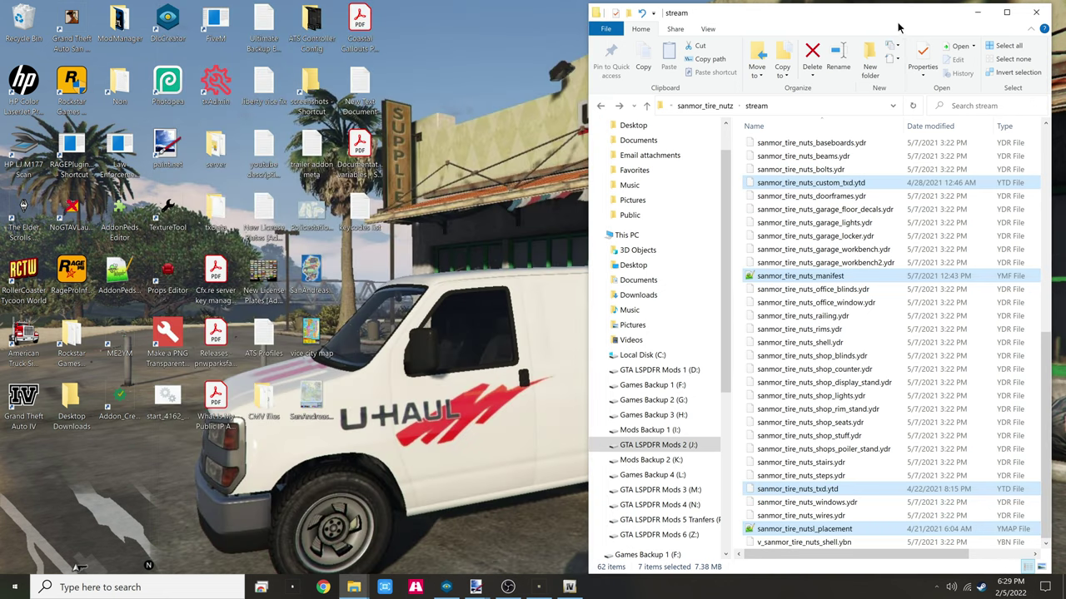
left_click(980, 18)
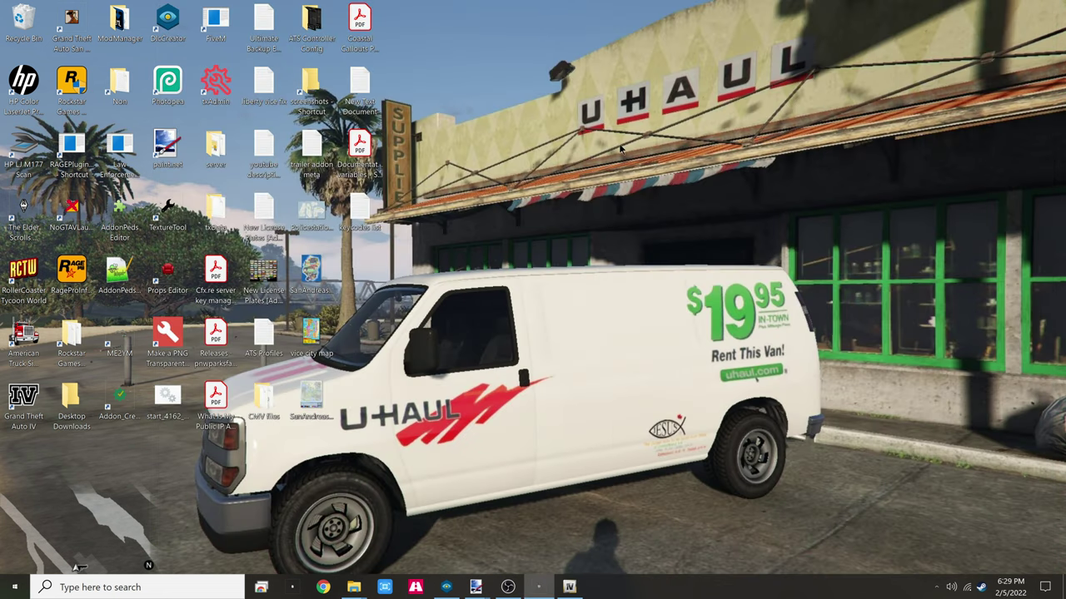